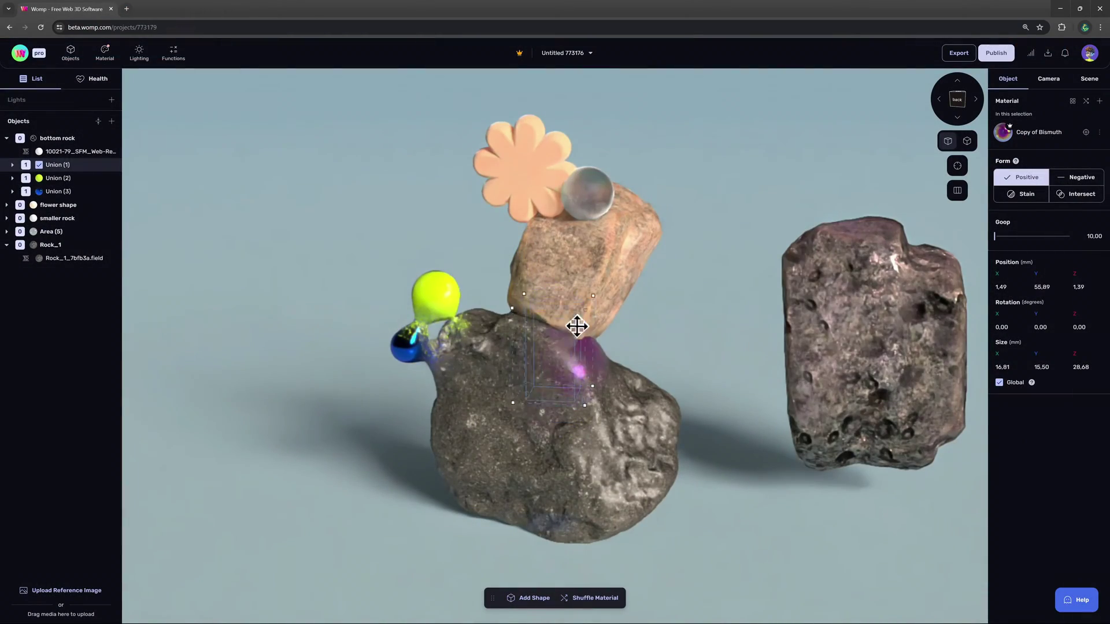
Step: Move the purple goop blob down-left against the rocks and set the Lightmap rotation to 47
left_click_drag(523, 287, 488, 316)
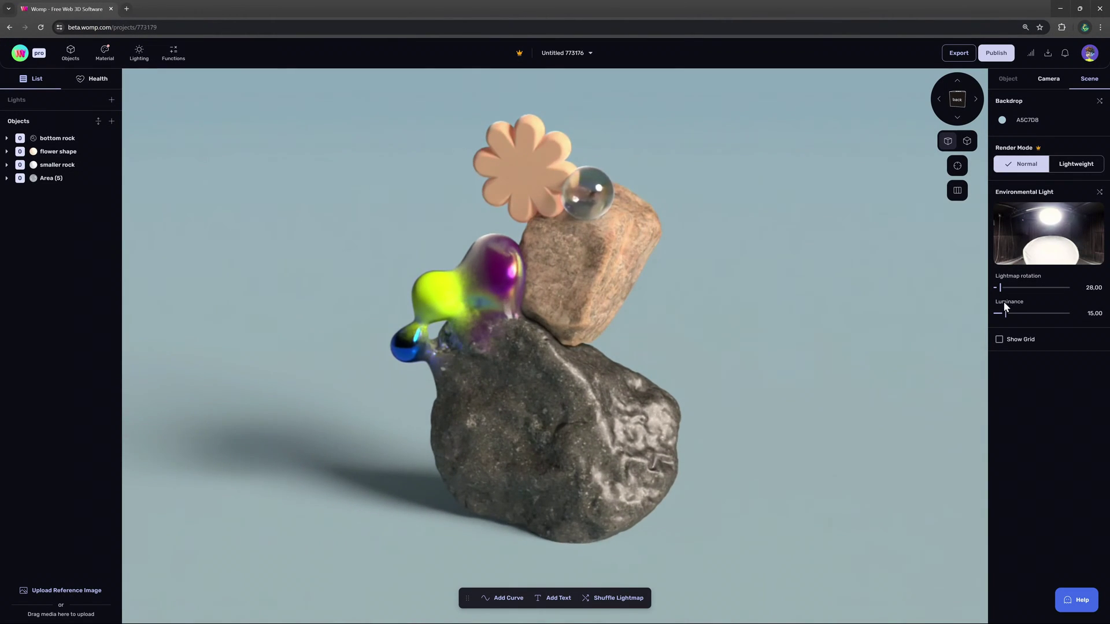
mouse_move(1002, 289)
left_mouse_down()
mouse_move(1029, 291)
mouse_move(1003, 291)
left_mouse_up()
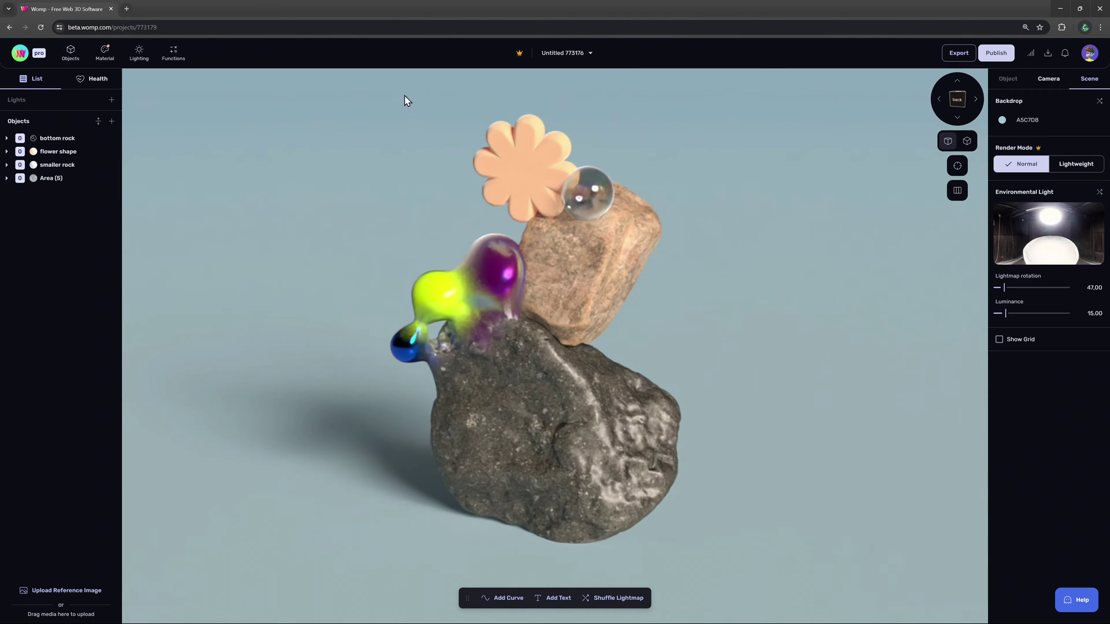
Step: Open the Objects panel and view the upload info for .blend, .fbx, .gltf and .obj files
left_click(71, 55)
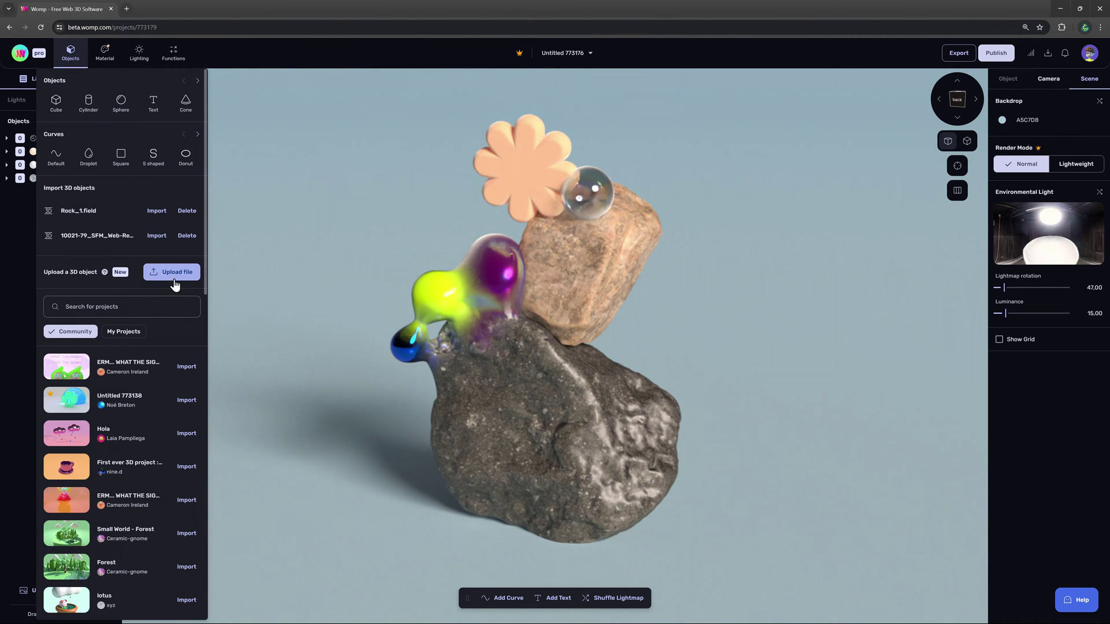
mouse_move(105, 278)
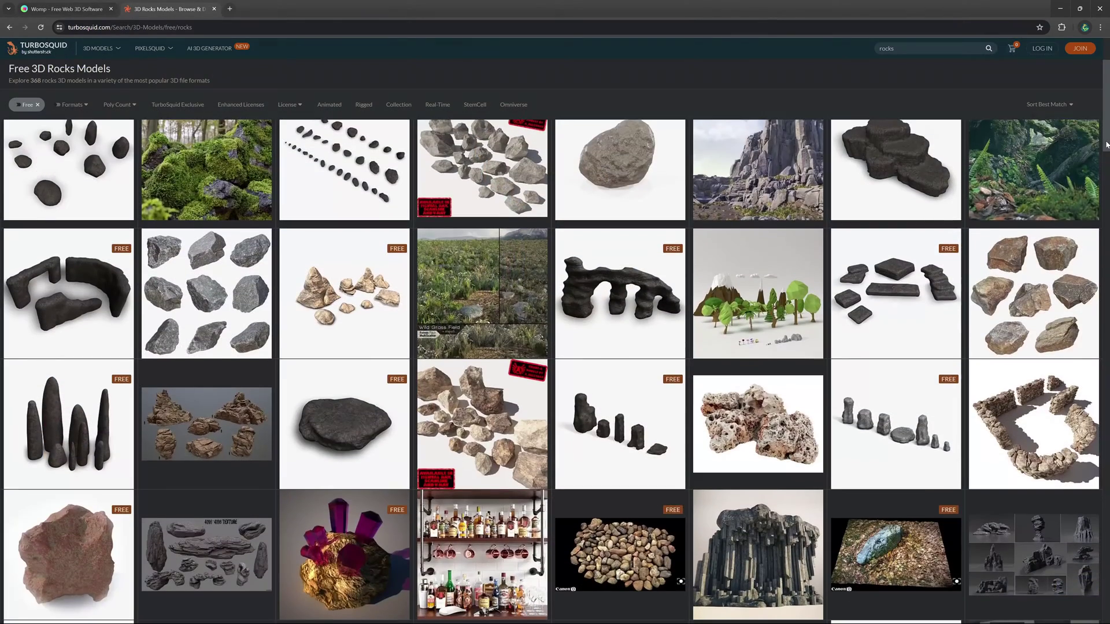
Step: Review the Stone 11 free rock model details on TurboSquid, then close that tab
scroll(1107, 156, "down", 5)
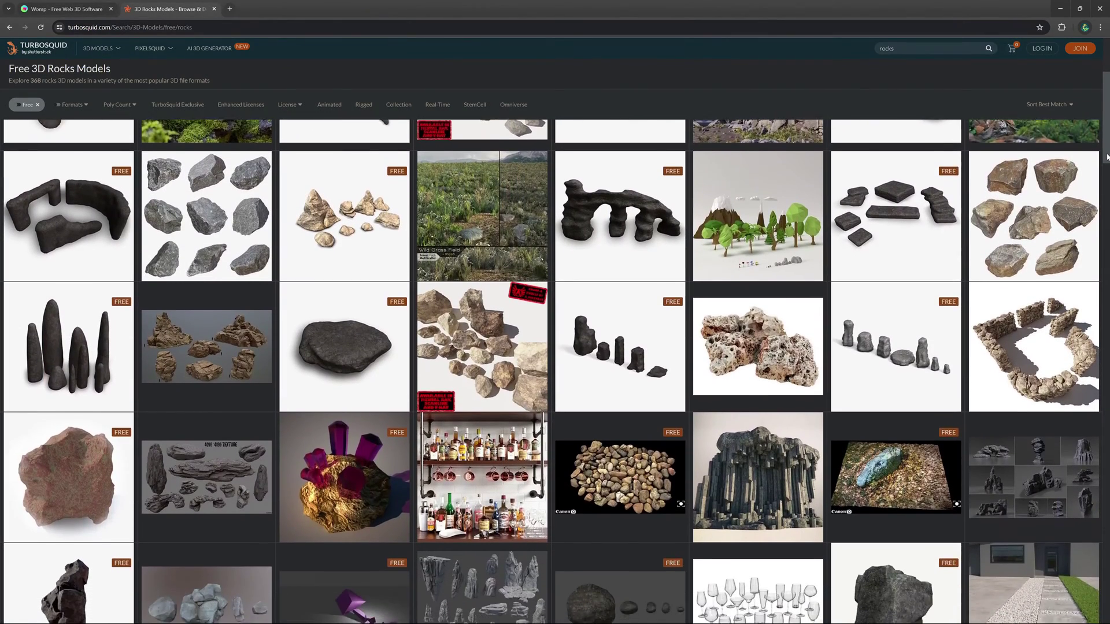
left_click_drag(1107, 156, 1107, 235)
mouse_move(892, 428)
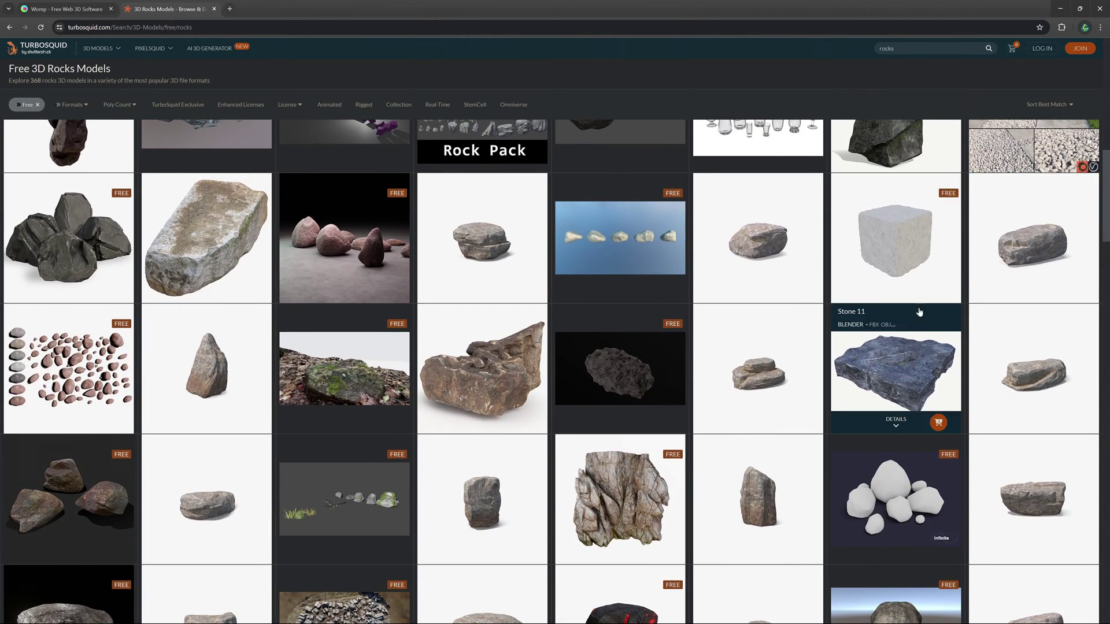
left_click(894, 421)
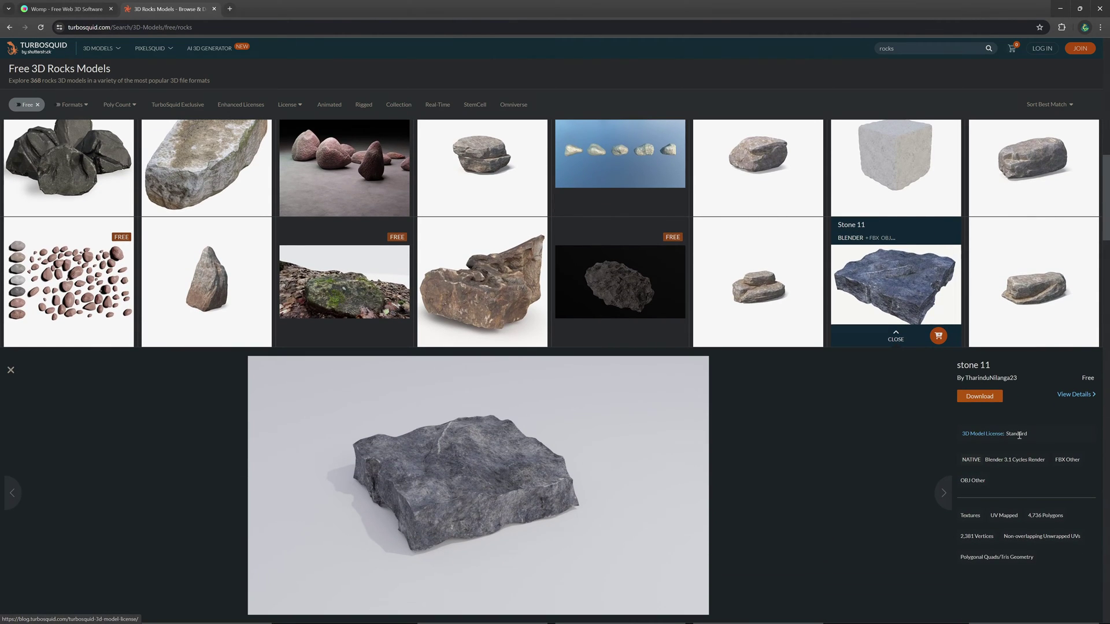
scroll(1022, 431, "down", 2)
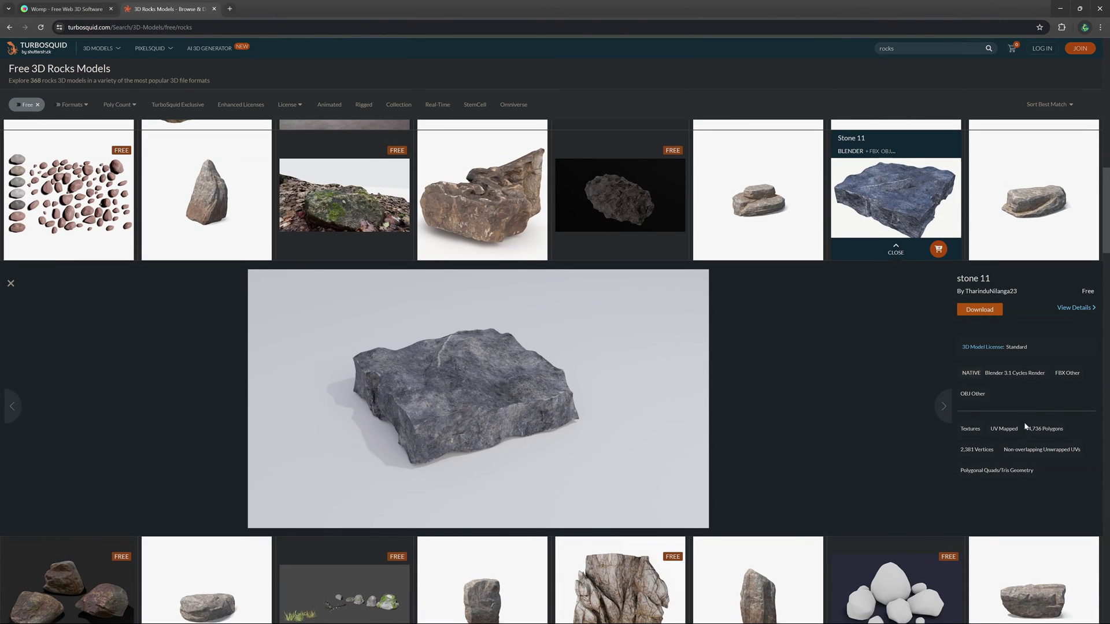
key("ctrl+w")
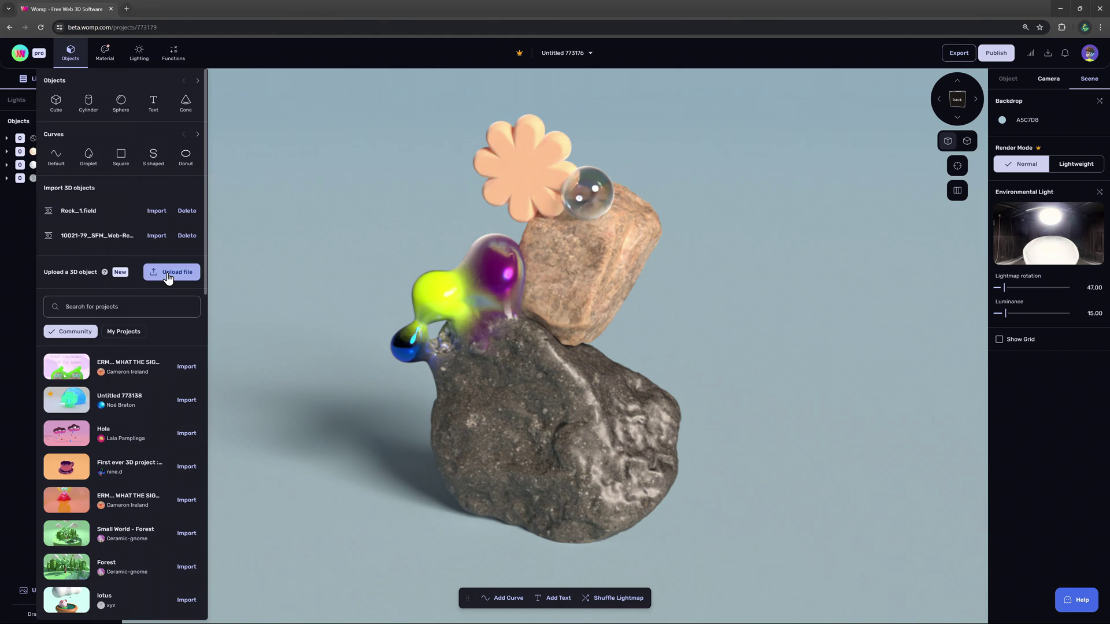
Step: Upload Free_rock.zip from Downloads into the project as a single object
left_click(167, 275)
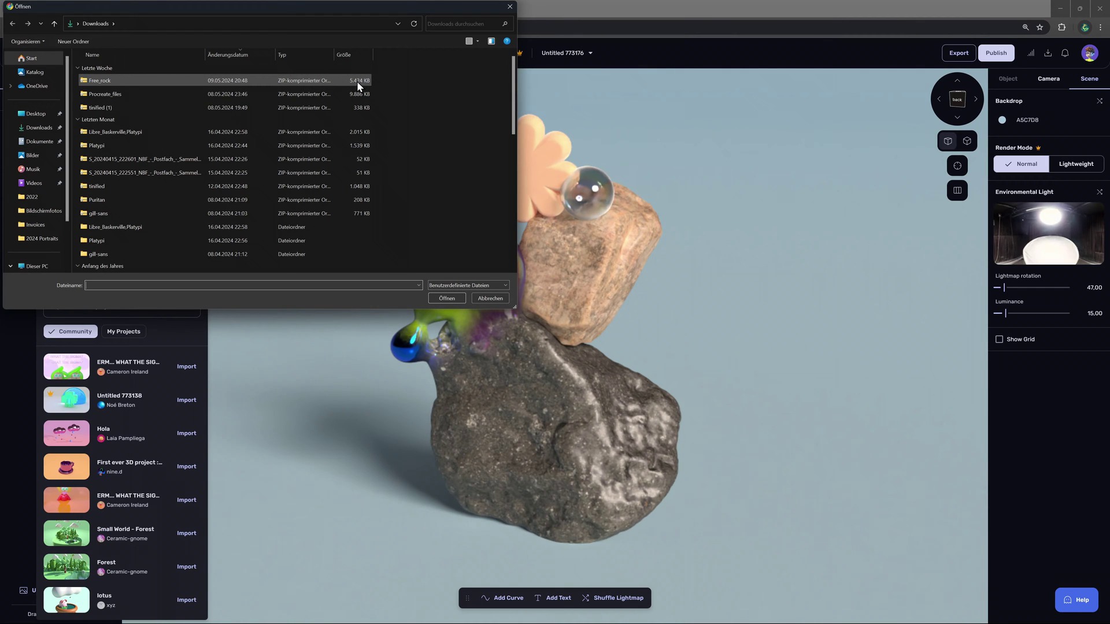
left_click(99, 79)
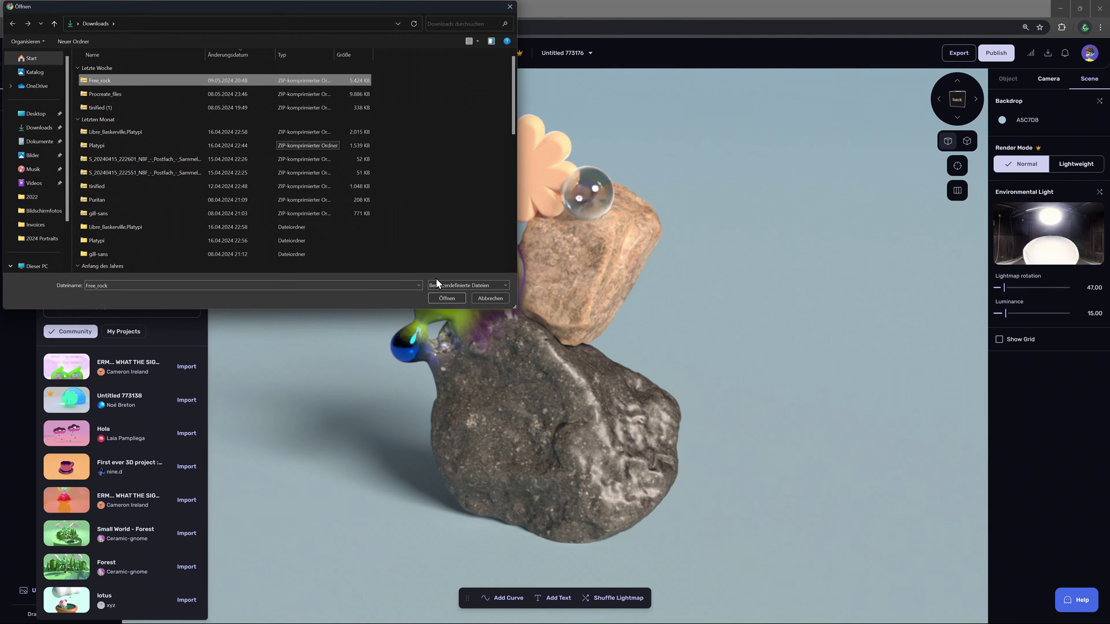
left_click(446, 297)
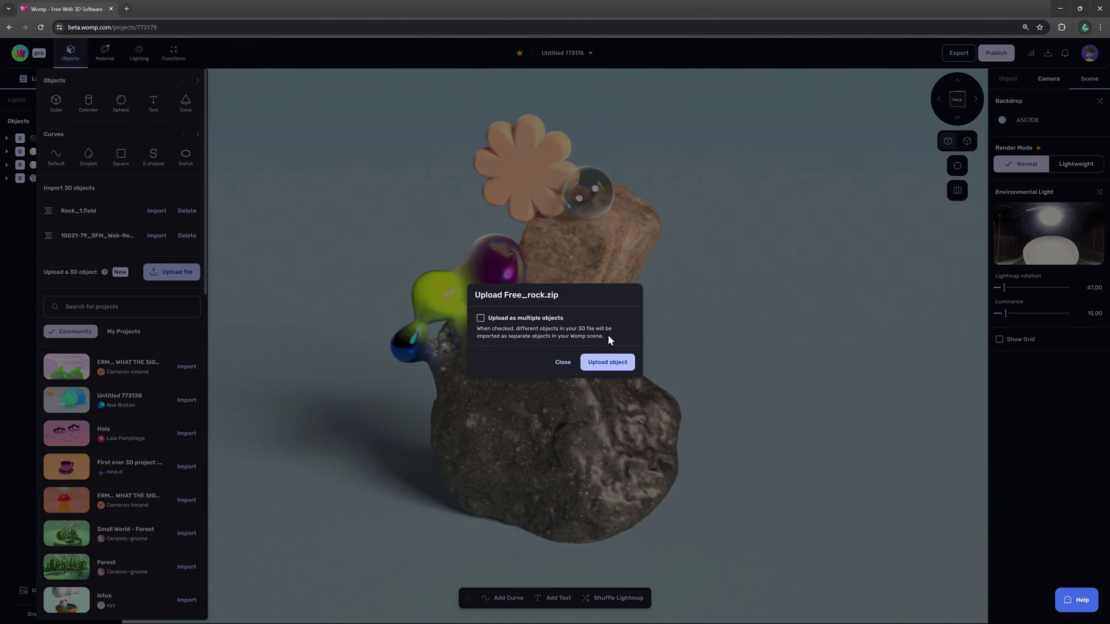
left_click(614, 364)
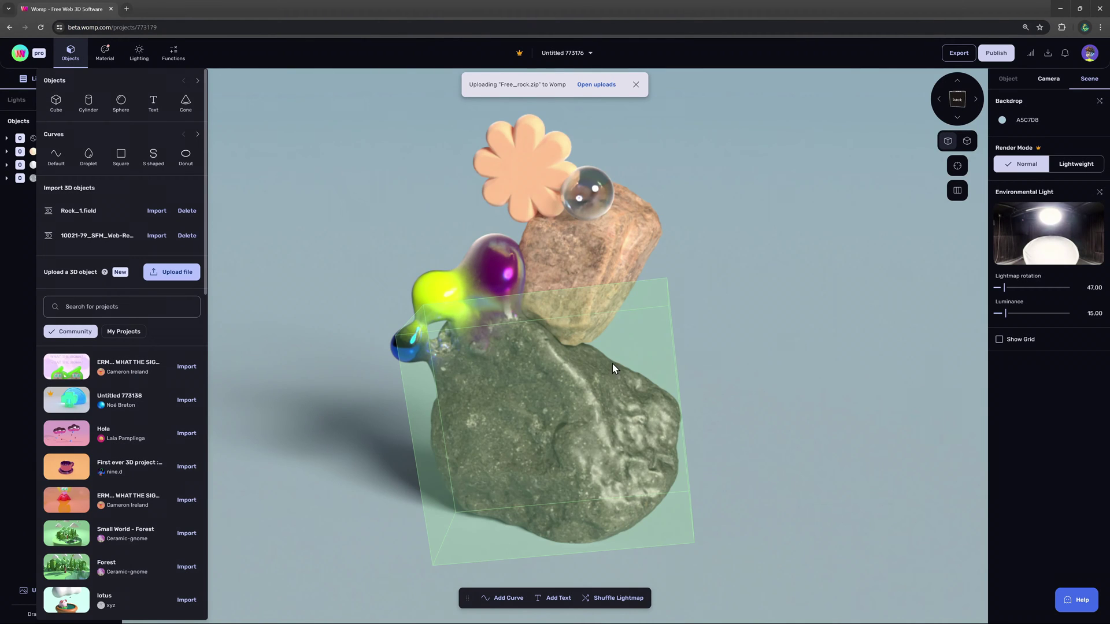
Step: Track the Free_rock upload in the Uploads list until Rock_1 is added to the scene
left_click(1047, 55)
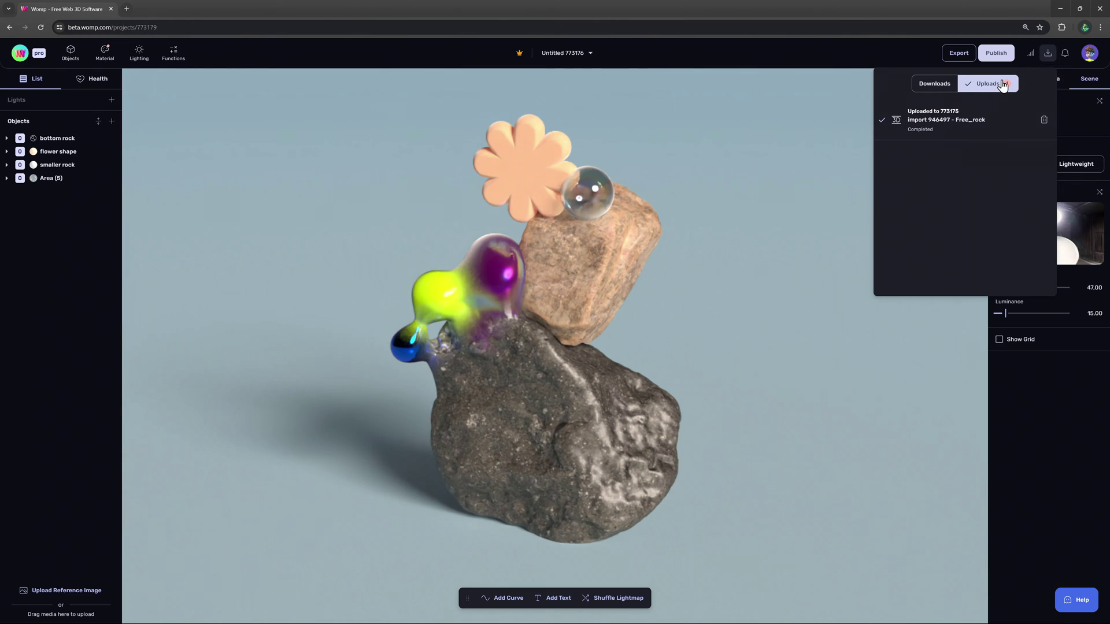
left_click(999, 86)
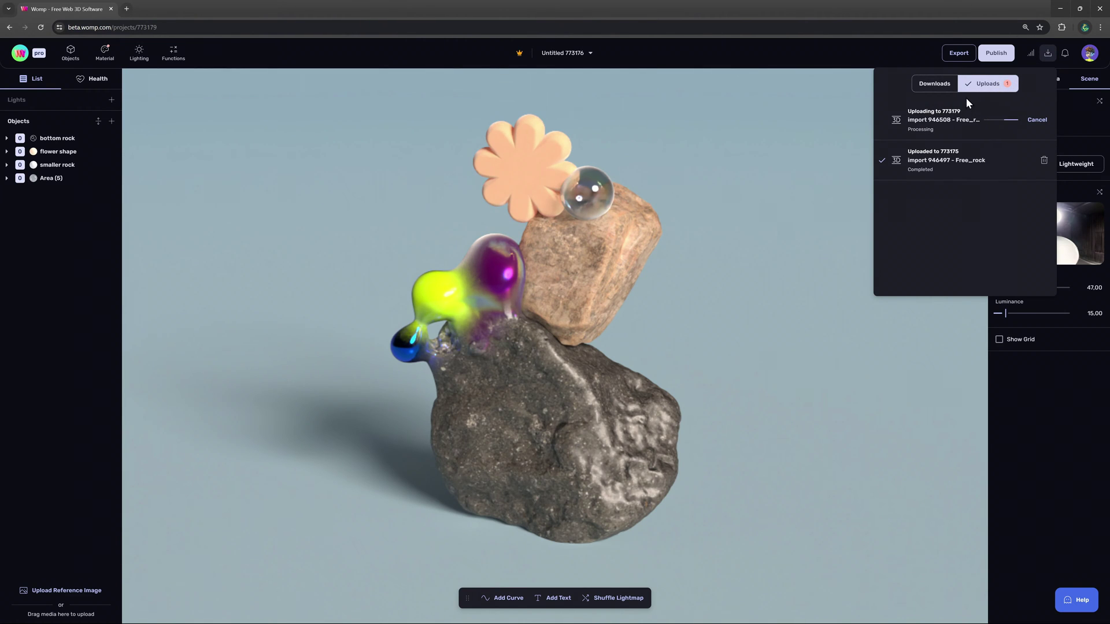
left_click(945, 87)
left_click(984, 88)
Step: Shrink Rock_1 to about 59 × 84 × 48 mm, rotate it −76.60°, and place it right of the sculpture
left_click(739, 359)
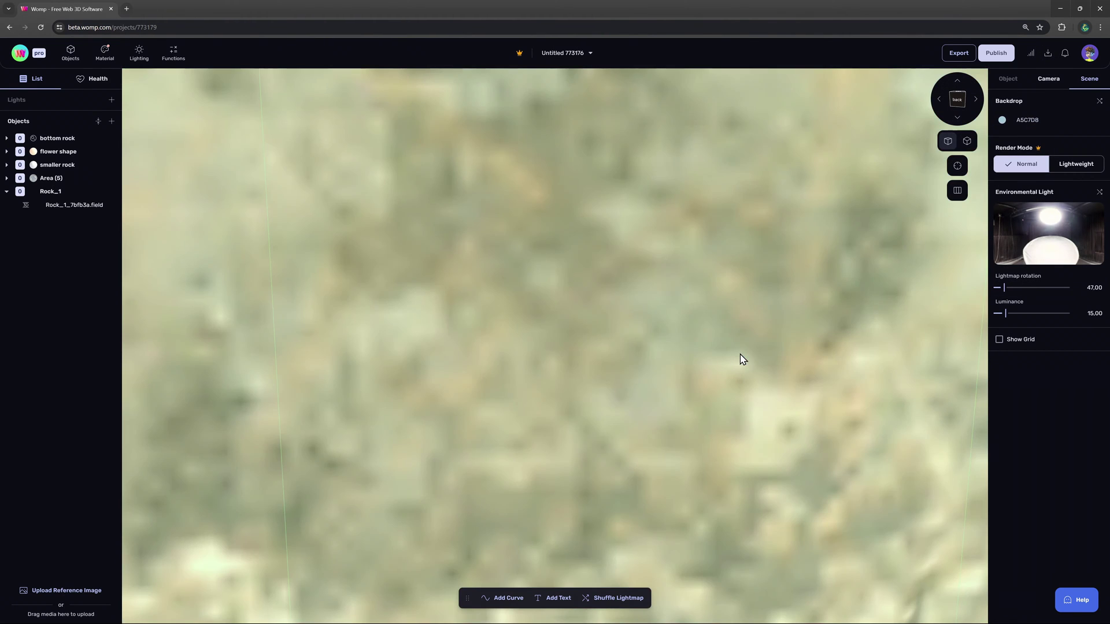
scroll(740, 359, "down", 10)
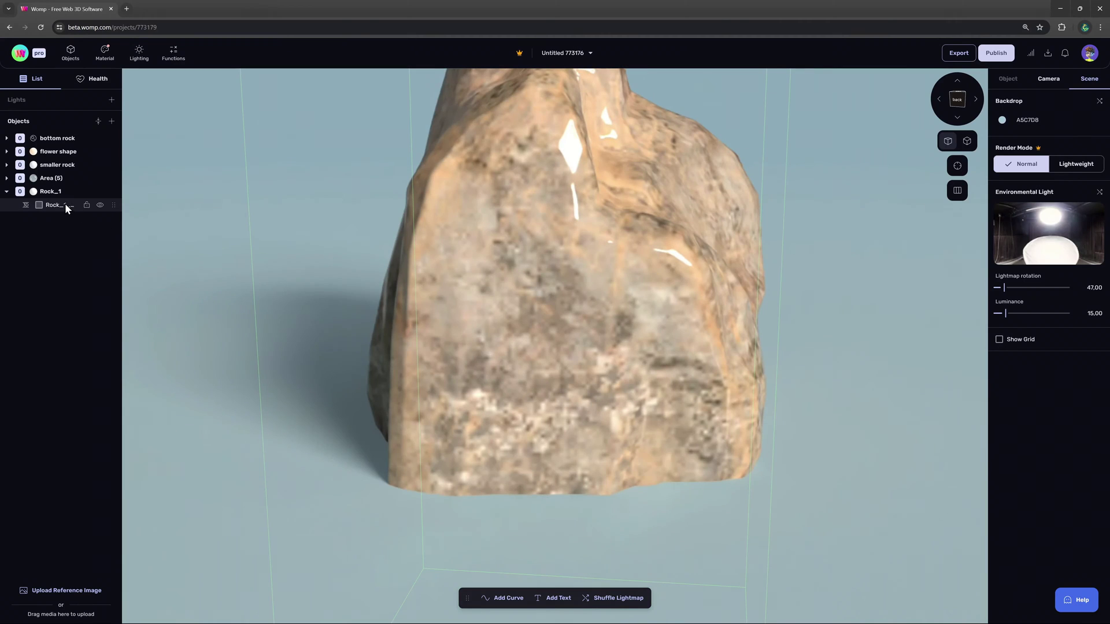
left_click(64, 204)
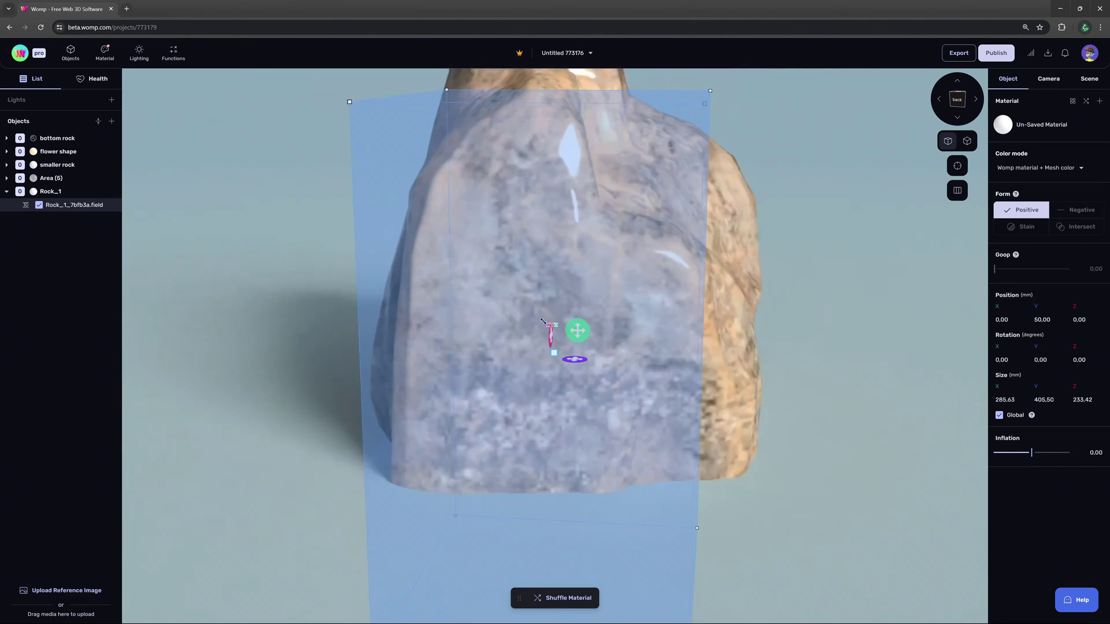
left_click_drag(542, 320, 442, 375)
left_click_drag(566, 363, 664, 316)
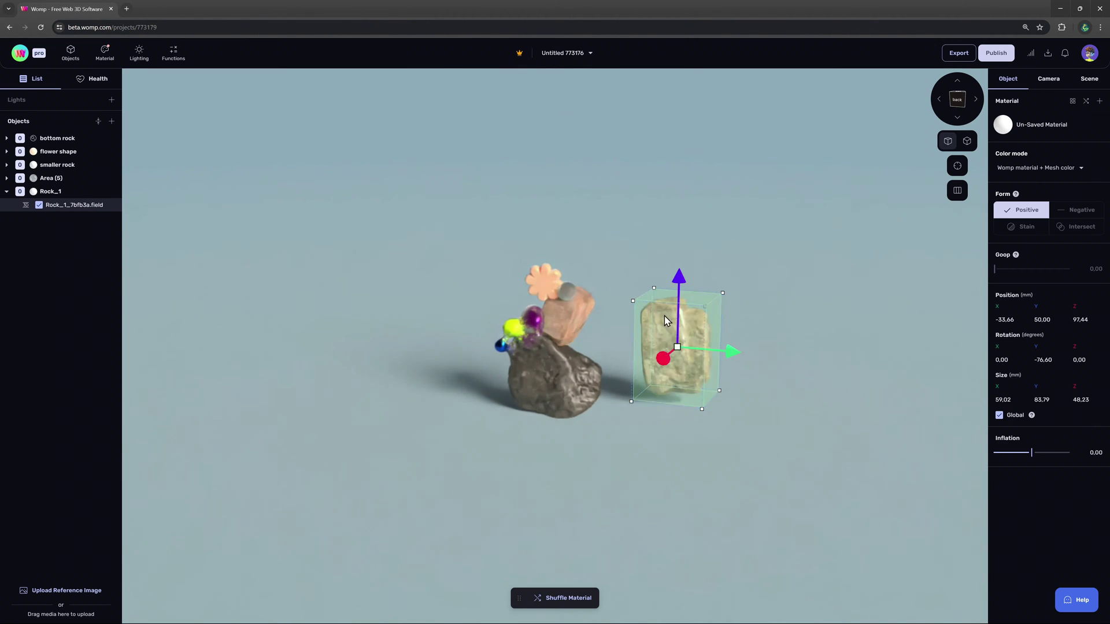
scroll(819, 342, "up", 3)
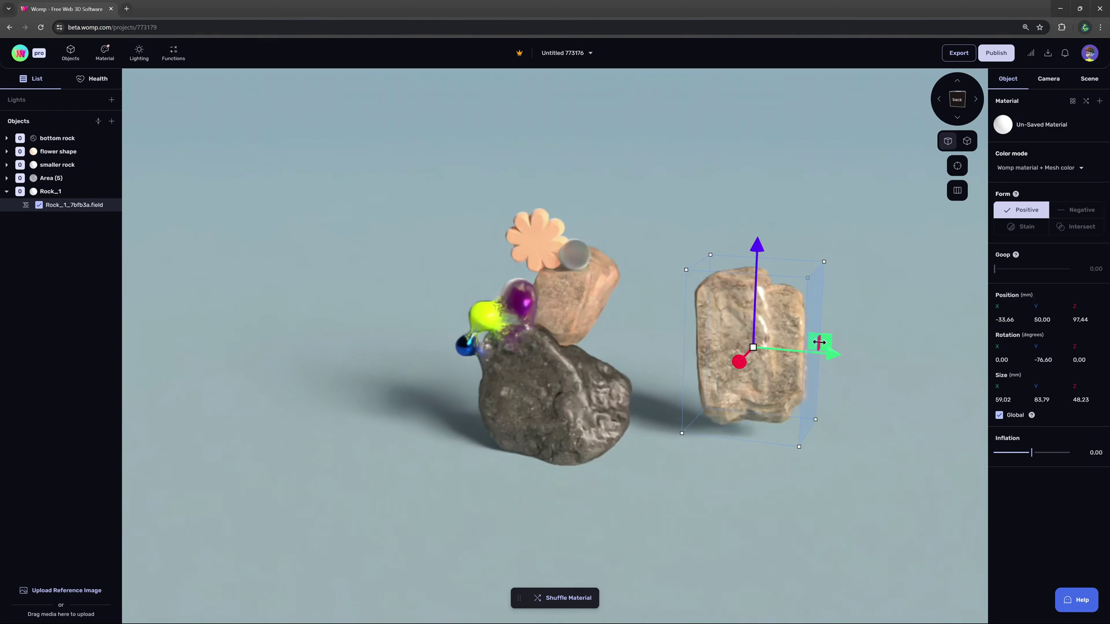
Step: Apply the Meteor material from the Stone category to Rock_1, adding Copy of Meteor to My Materials
left_click(106, 55)
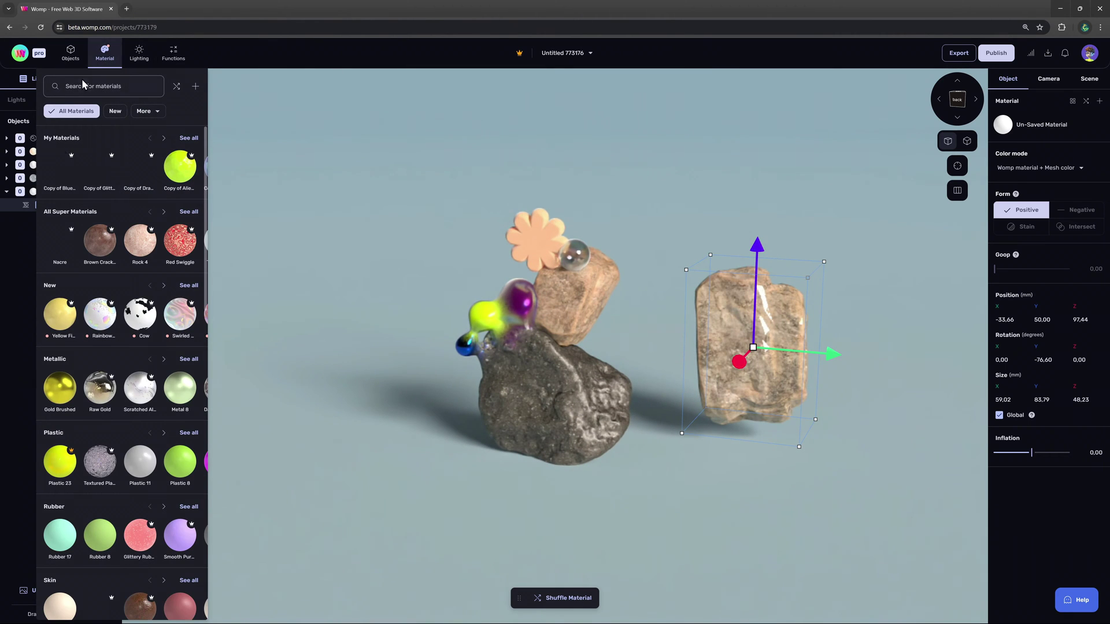
left_click(145, 112)
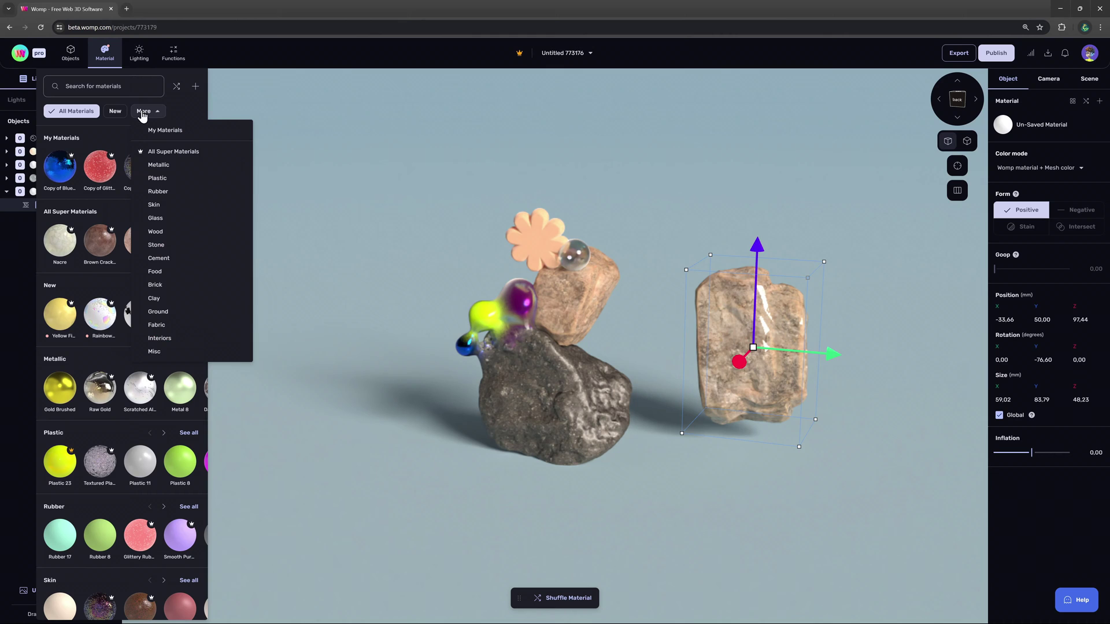
left_click(173, 246)
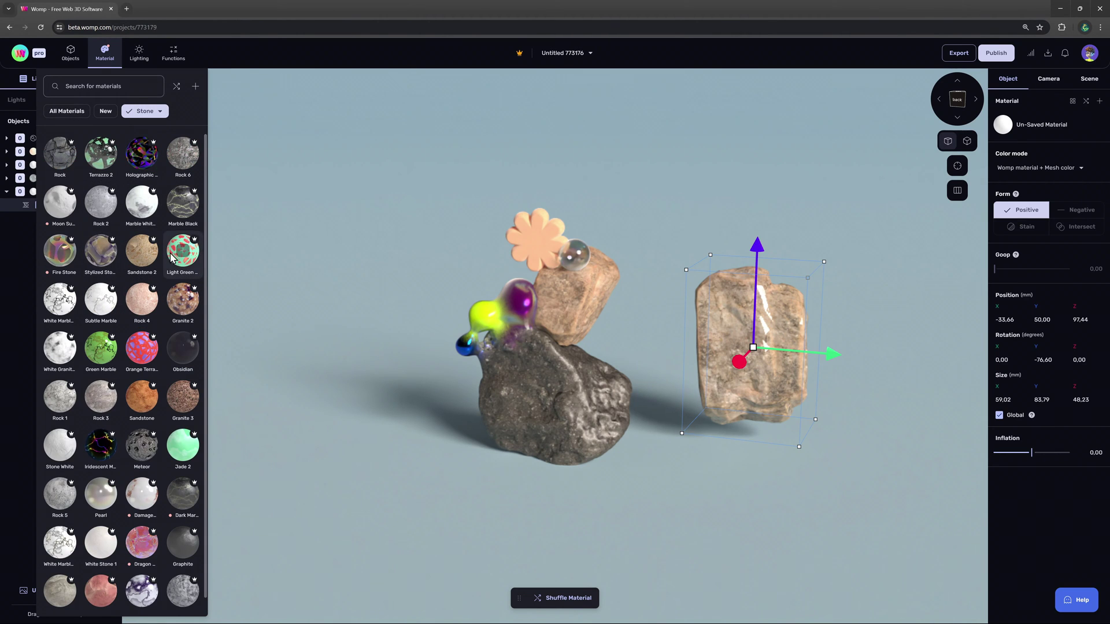
scroll(130, 416, "down", 1)
left_click(141, 441)
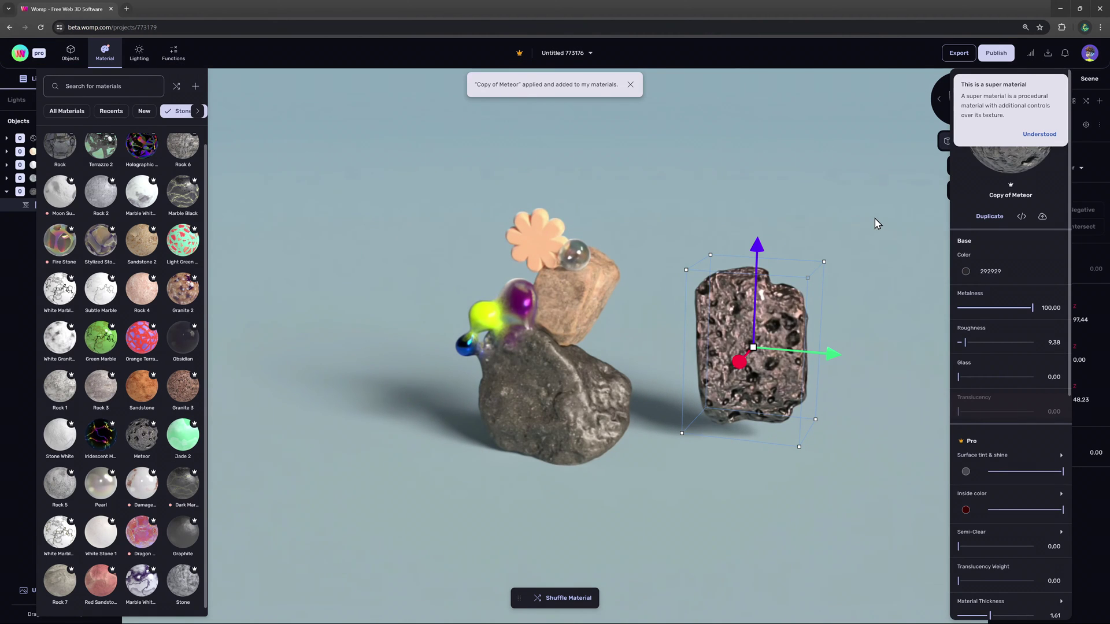
left_click(882, 234)
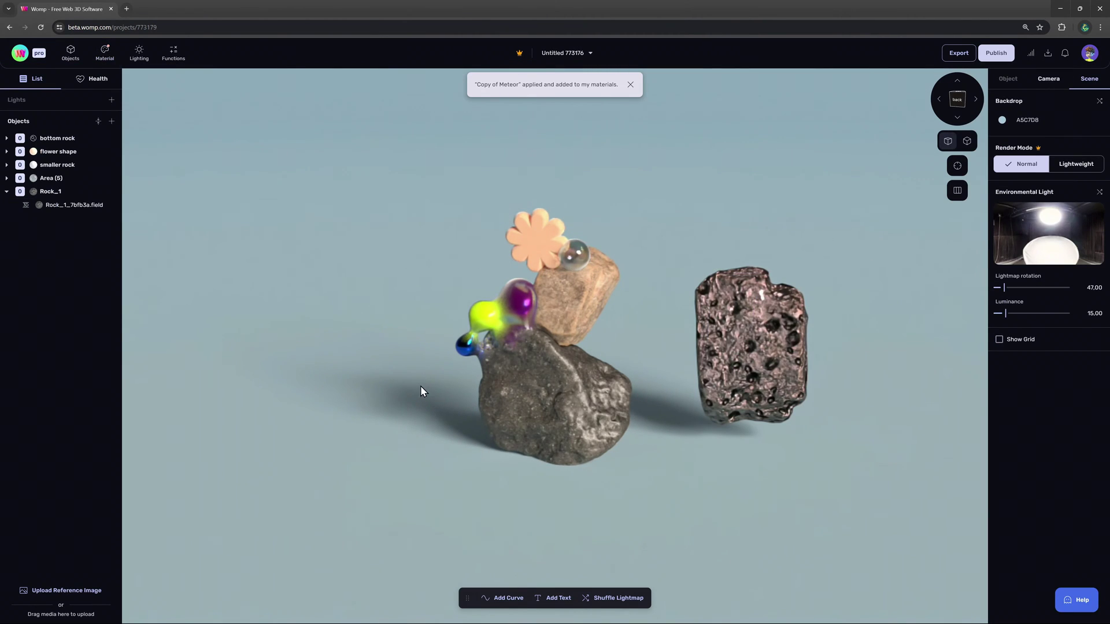
Step: Move the purple Union (1) ball down onto the bottom rock and set its Form to Negative, then Stain
left_click(576, 398)
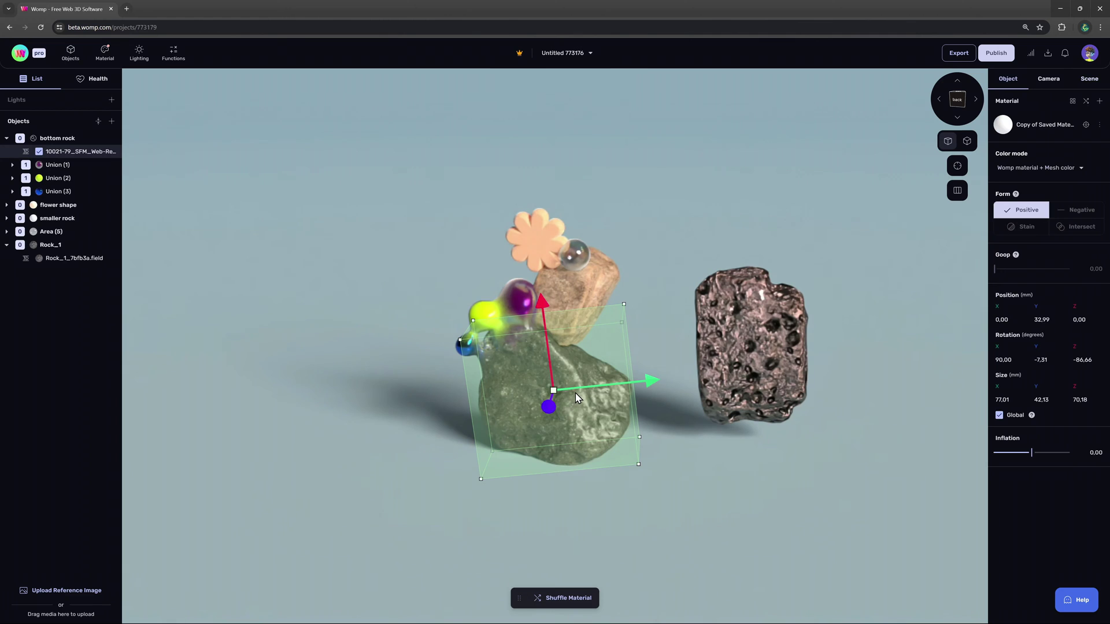
left_click(57, 165)
scroll(515, 394, "up", 3)
left_click_drag(515, 259, 656, 384)
left_click(1076, 184)
left_click(1020, 193)
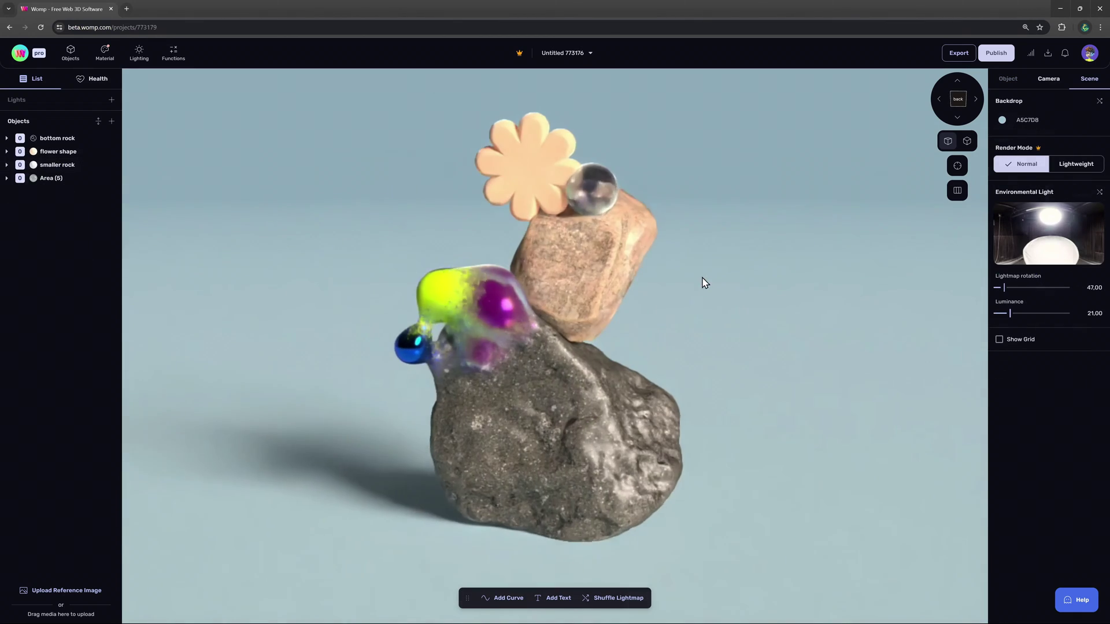
left_click_drag(638, 271, 787, 255)
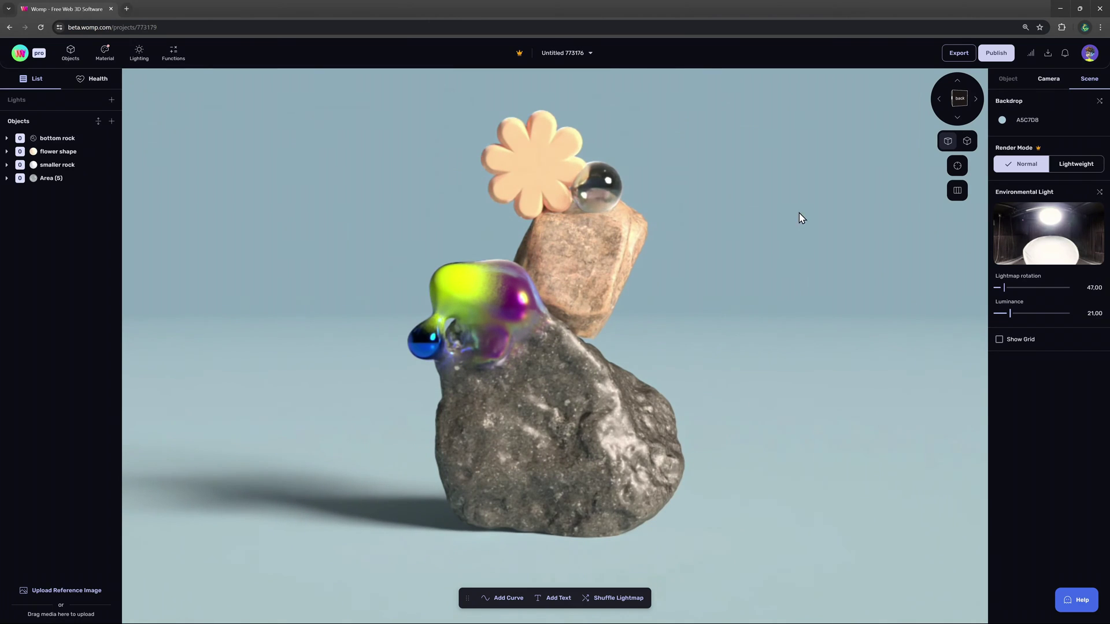
left_click(957, 57)
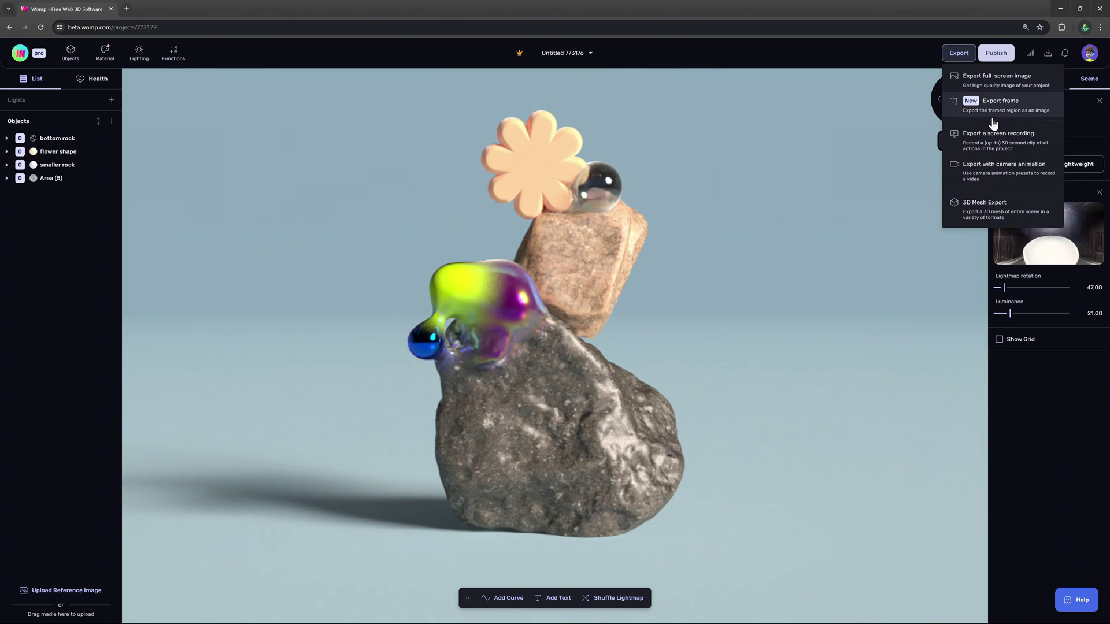
left_click(978, 213)
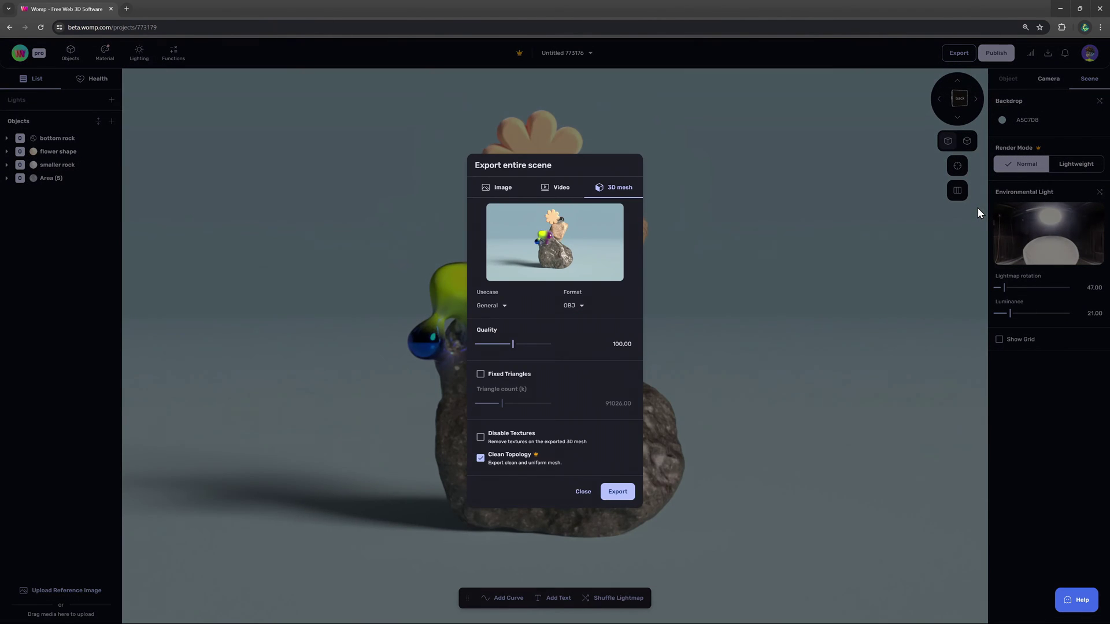
left_click(488, 313)
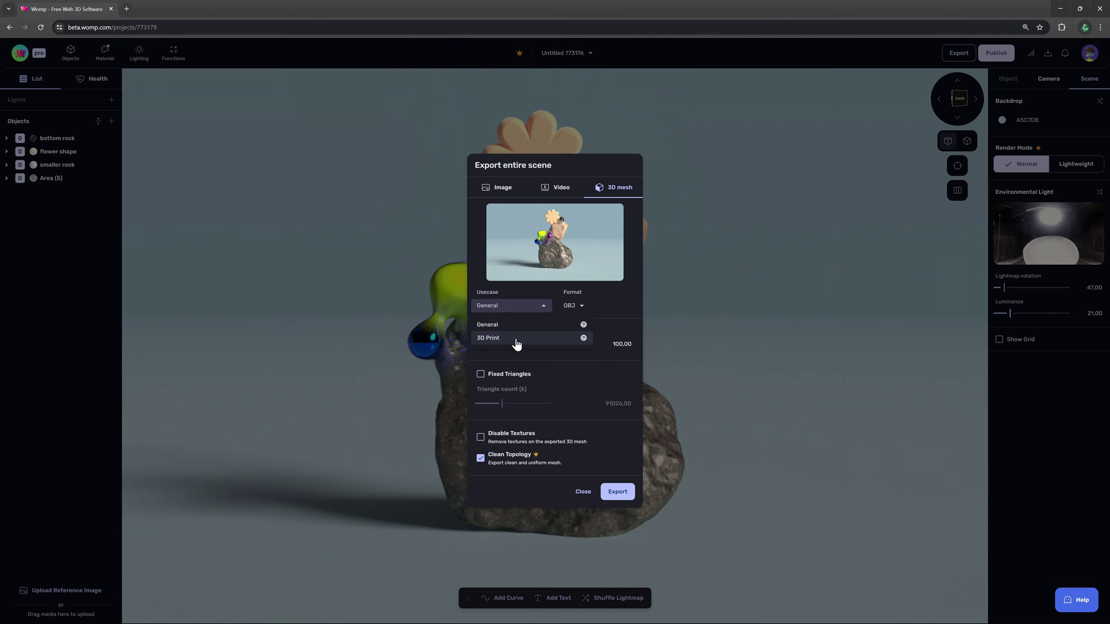
left_click(516, 340)
left_click(507, 312)
left_click(508, 322)
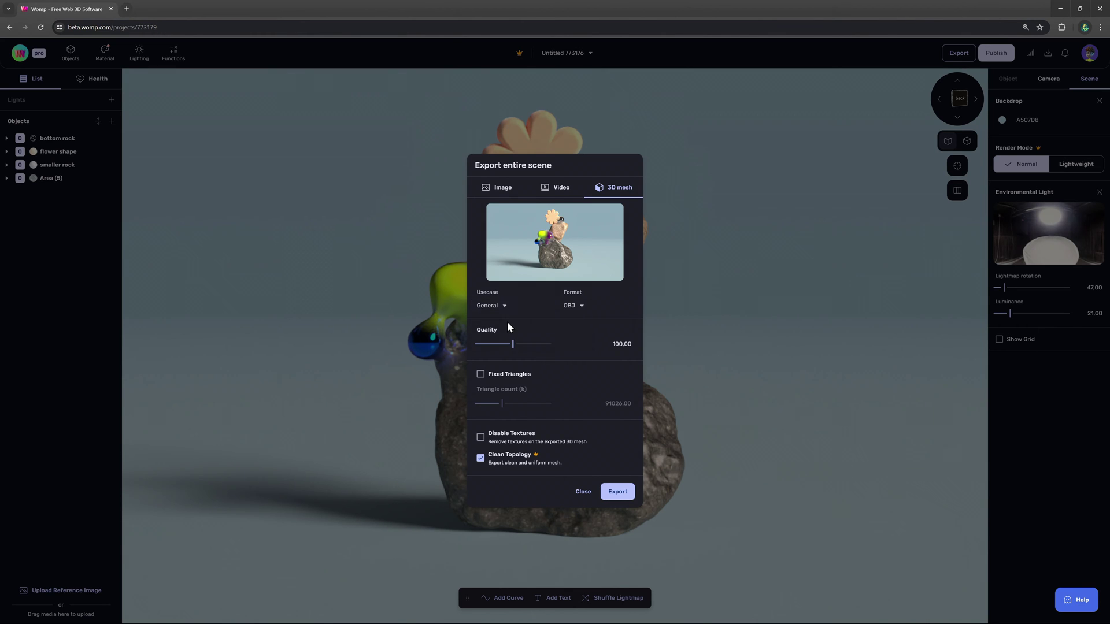
left_click(575, 310)
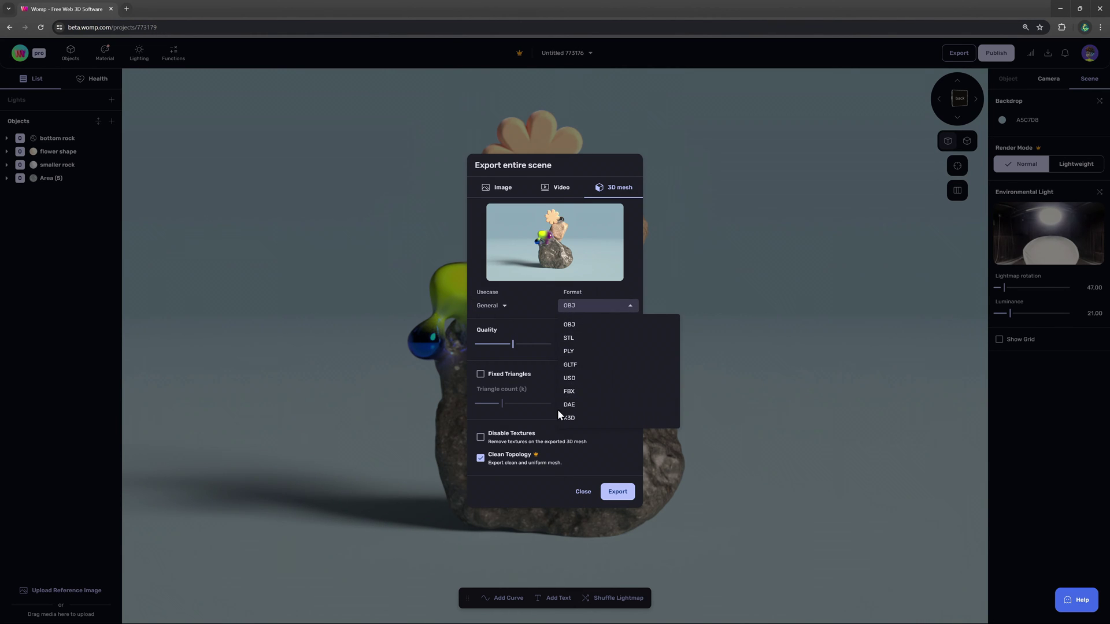
left_click(587, 325)
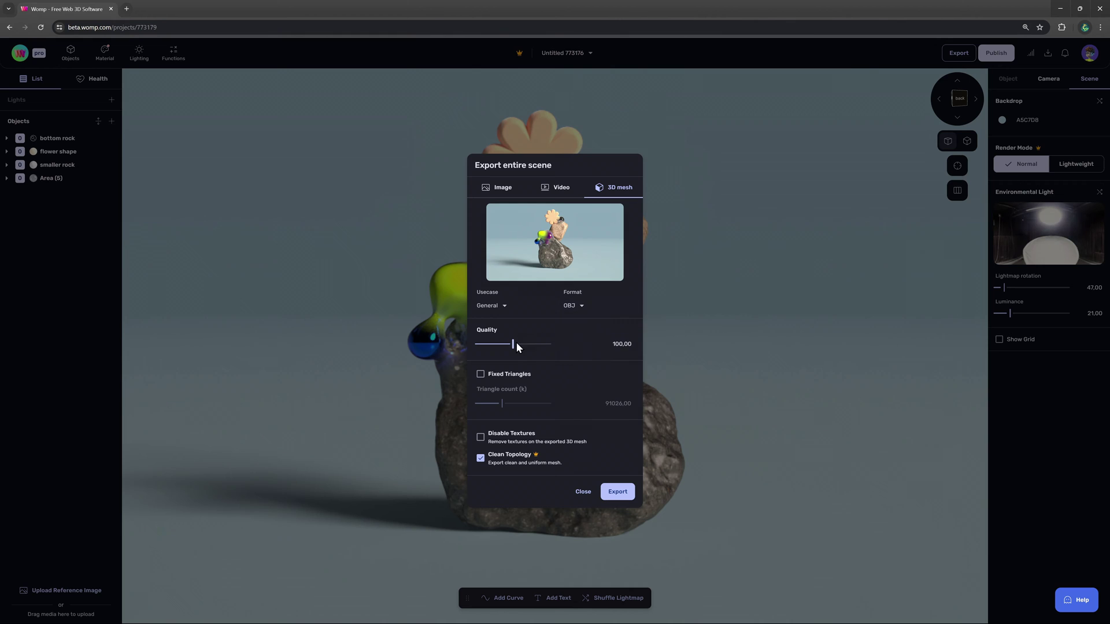
left_click_drag(514, 344, 517, 349)
left_click(489, 375)
left_click_drag(509, 404, 496, 403)
left_click(481, 374)
left_click(560, 187)
left_click(508, 212)
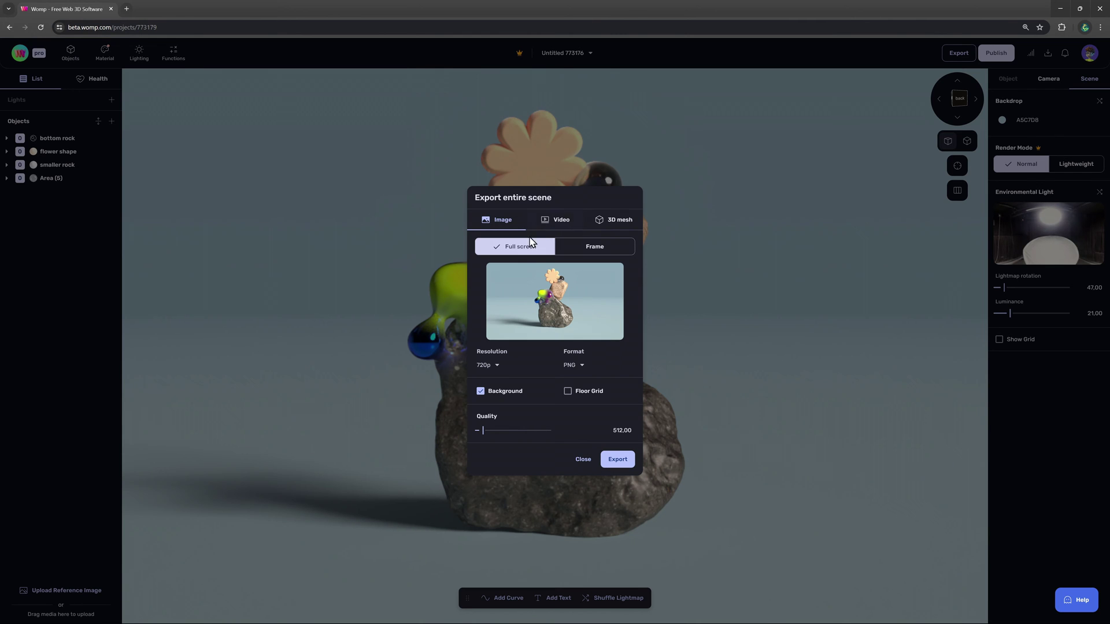
left_click(562, 223)
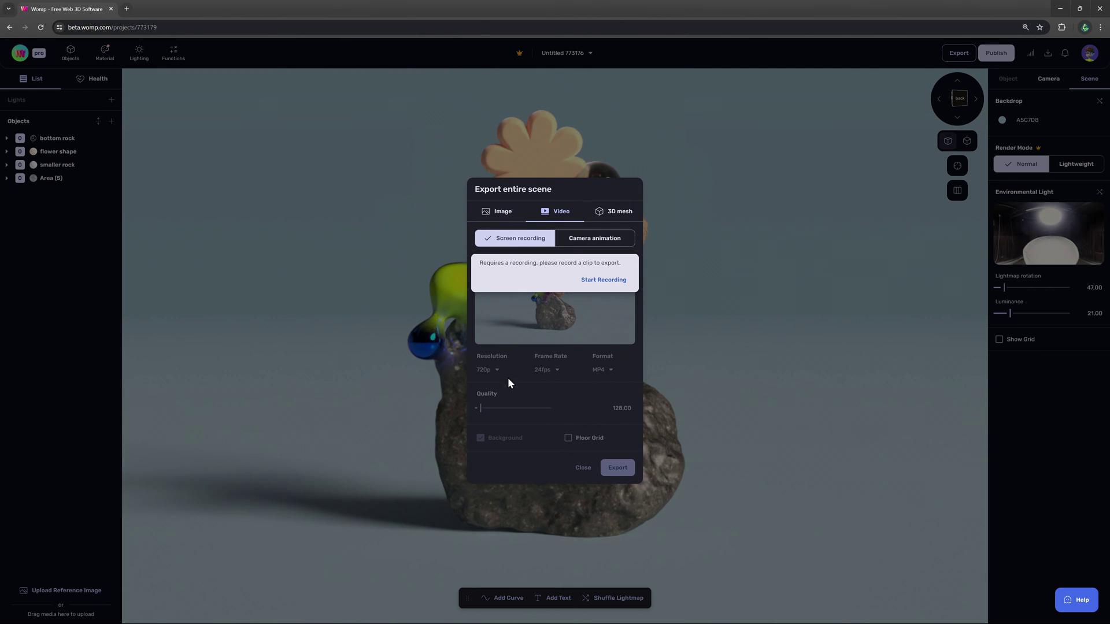
left_click(502, 214)
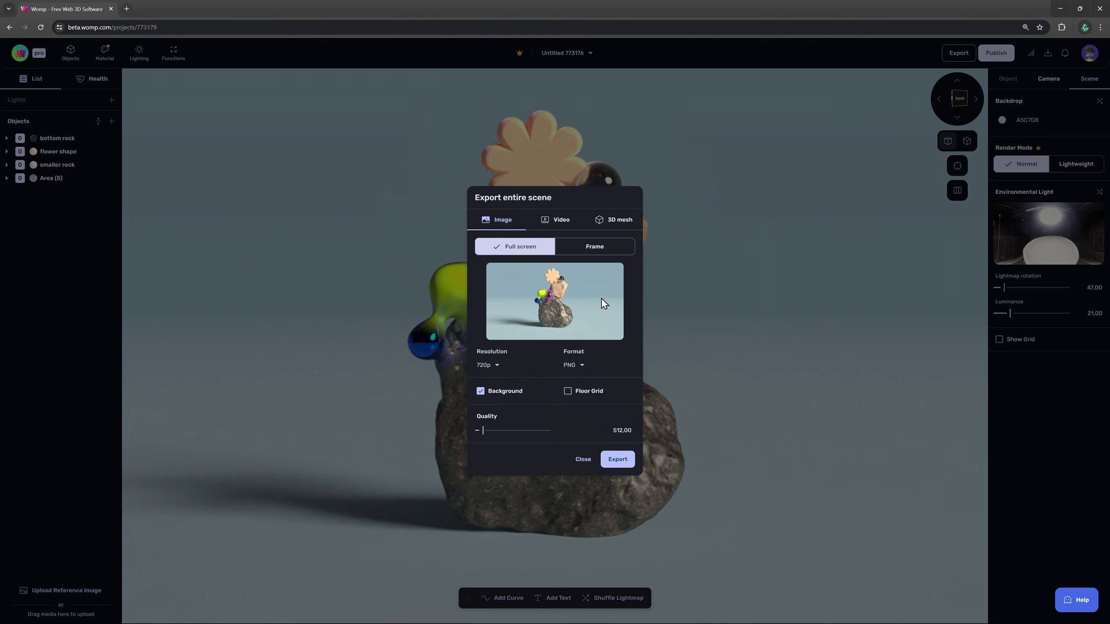
Step: Close the current export dialog and reopen export in Image > Frame mode
left_click(787, 297)
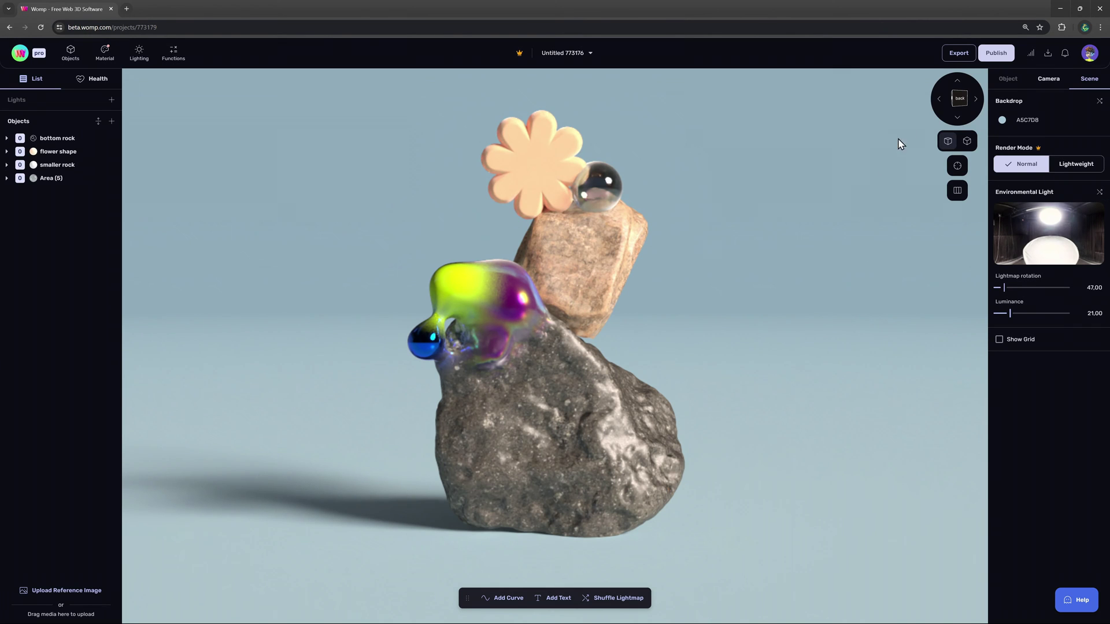
left_click(950, 61)
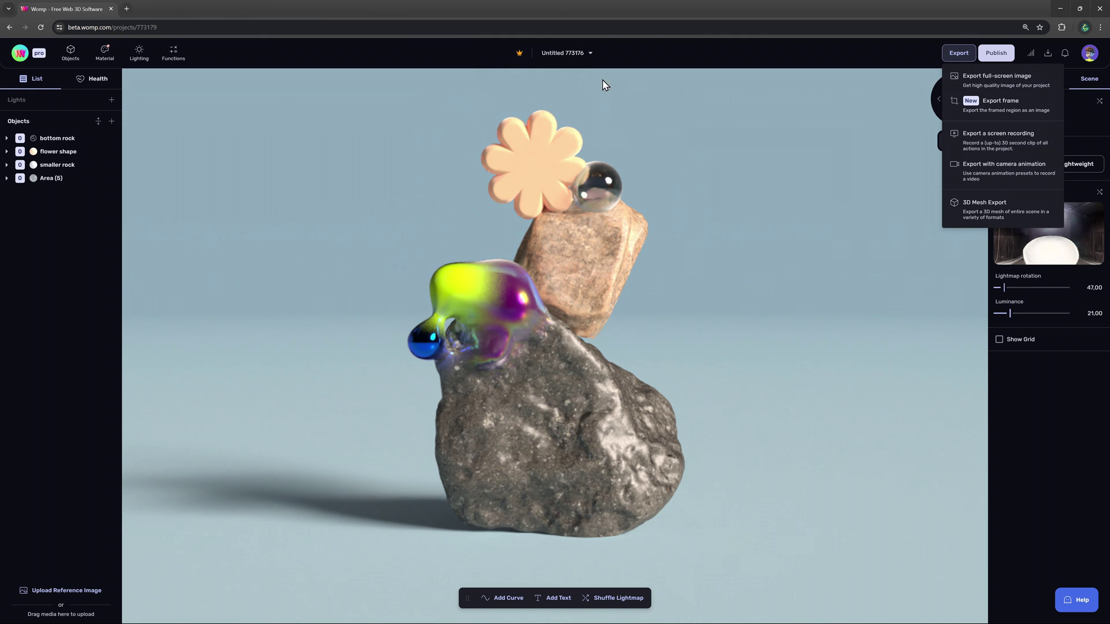
left_click(1001, 107)
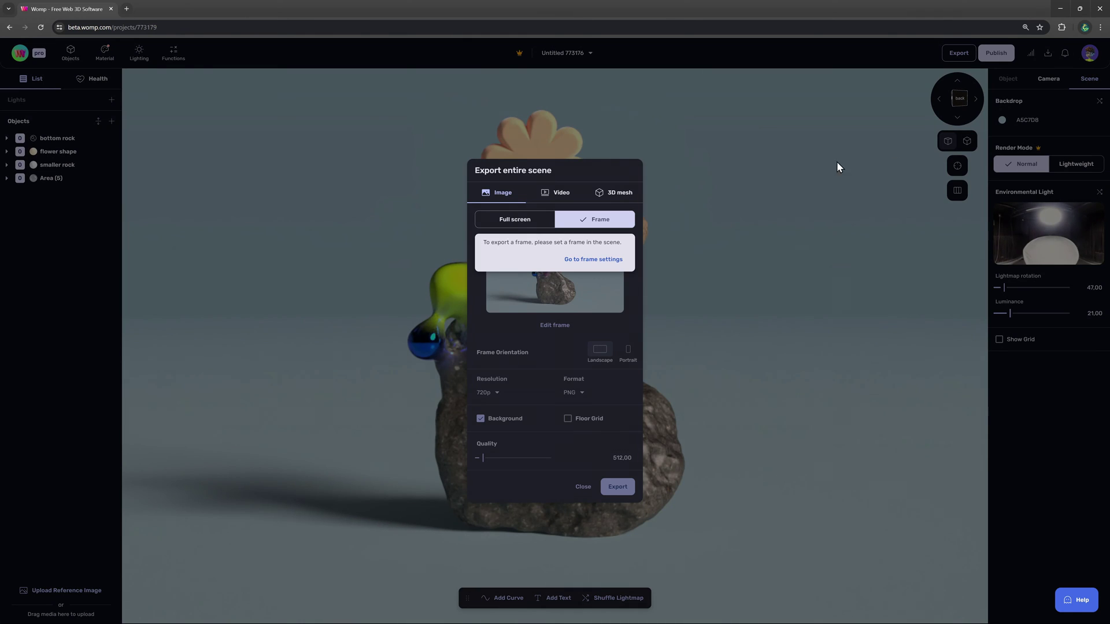
Step: Open the frame settings and try a 16:9 portrait frame, widening it with its handles
left_click(588, 260)
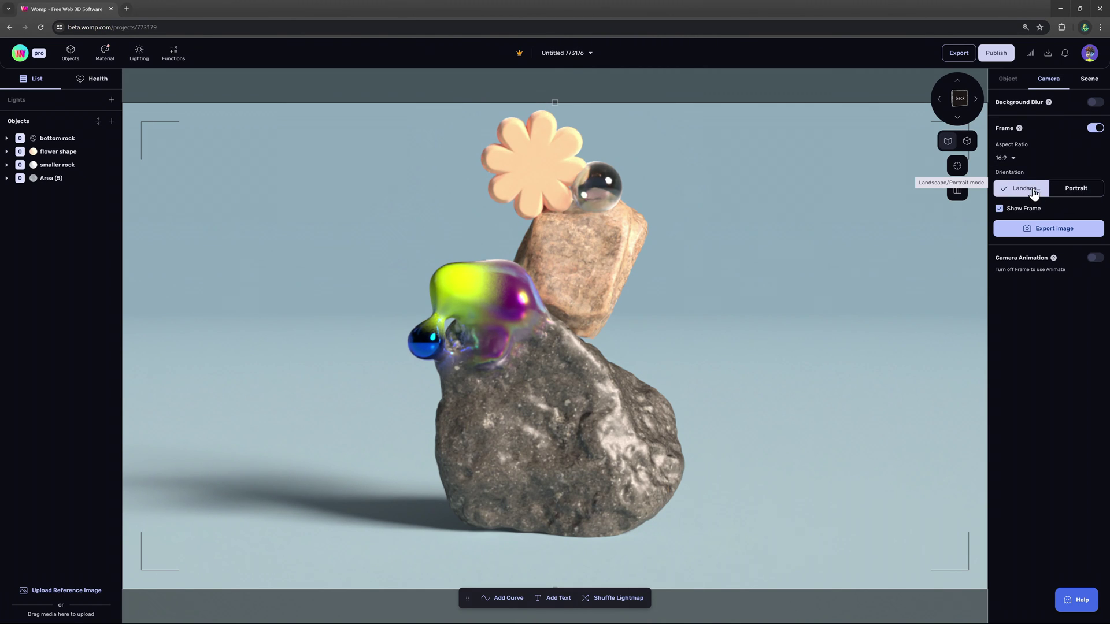
left_click(1008, 159)
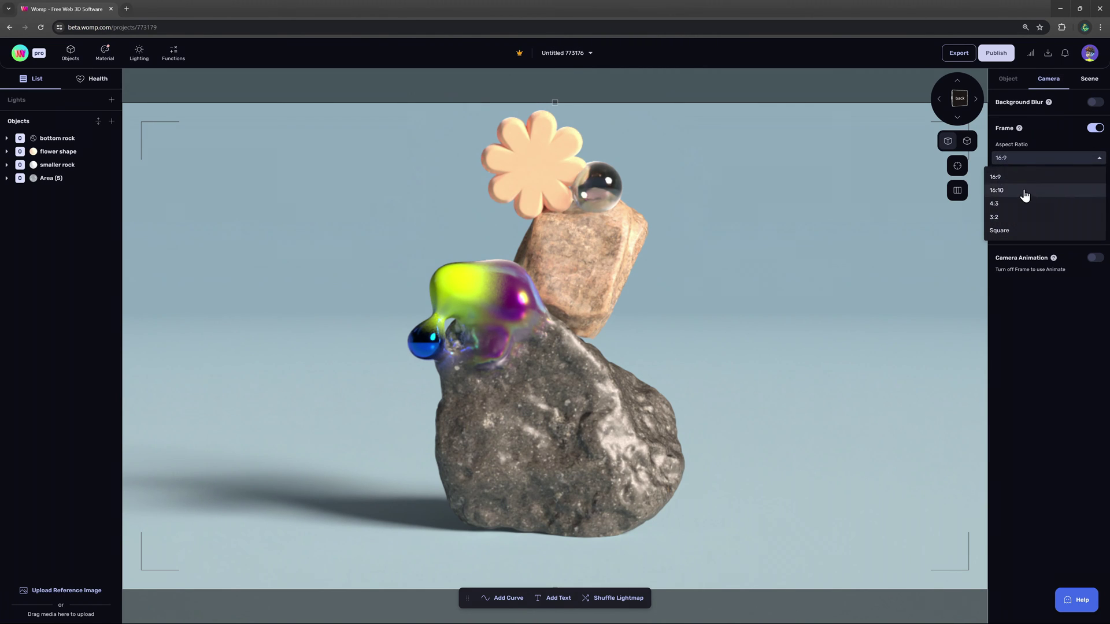
left_click(1053, 162)
left_click(1068, 194)
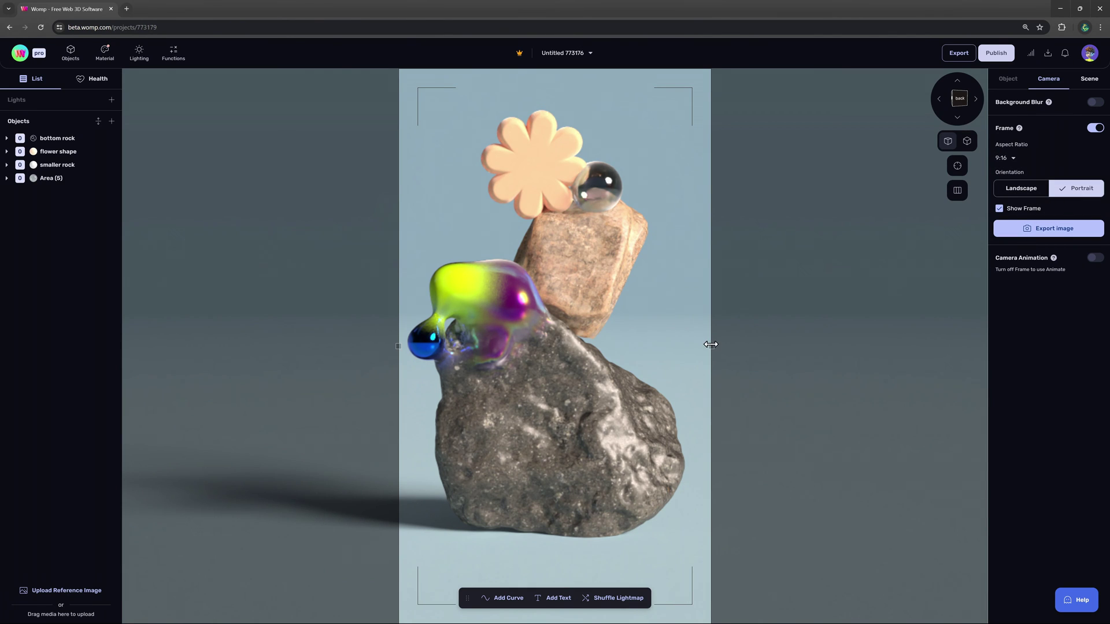
left_click_drag(711, 345, 788, 343)
Step: Switch the frame to landscape with a 4:3 aspect ratio and return to the framed-image export preview
left_click(1024, 189)
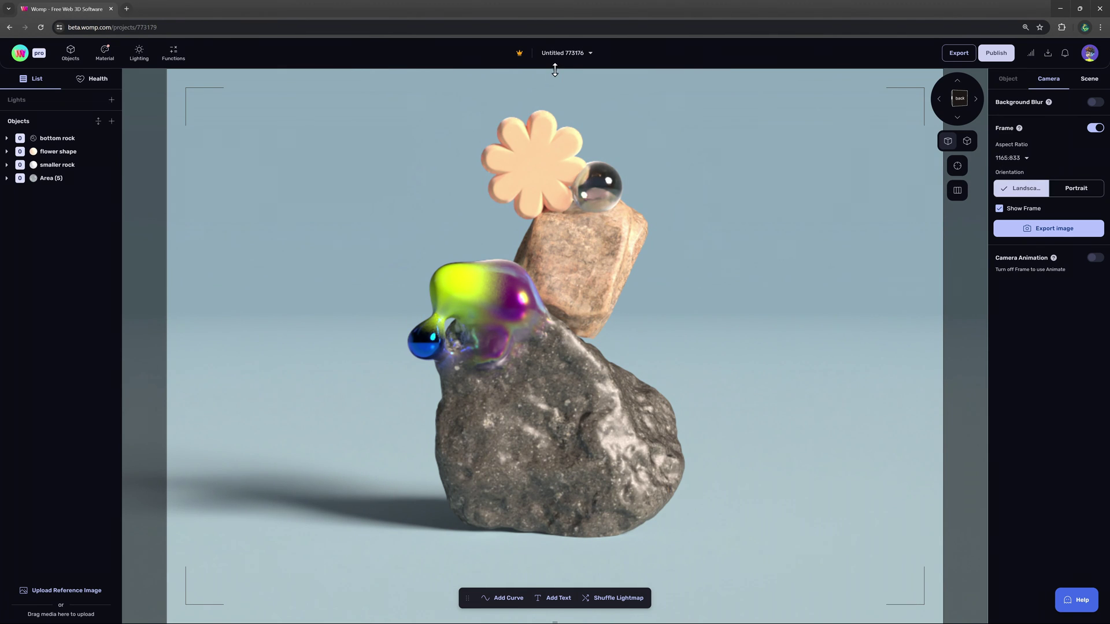
left_click_drag(555, 70, 555, 133)
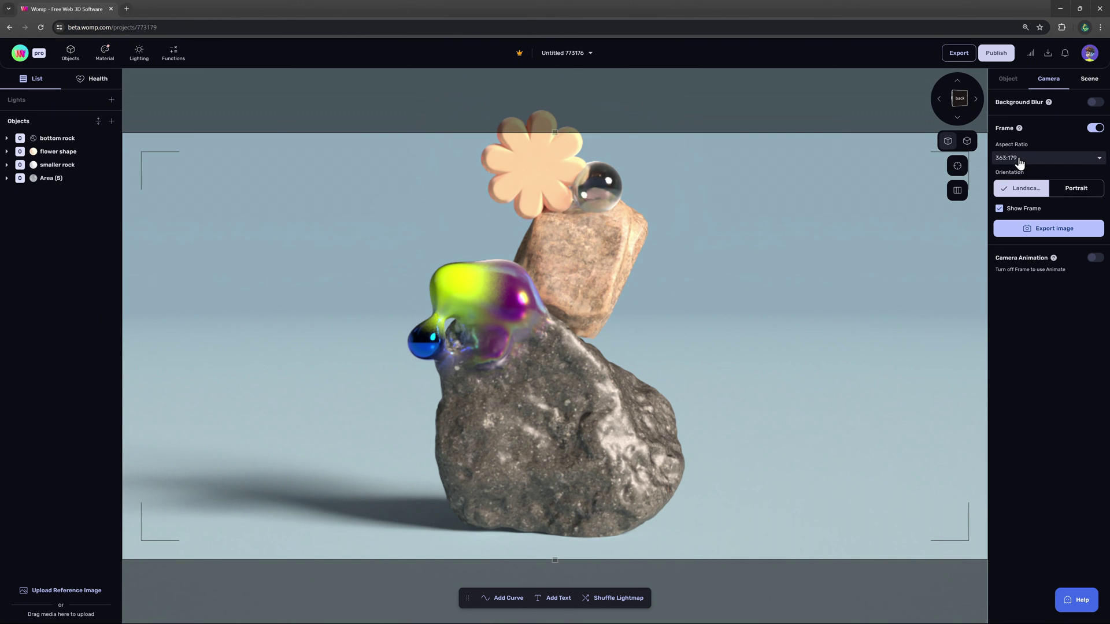
left_click(1019, 164)
left_click(1007, 202)
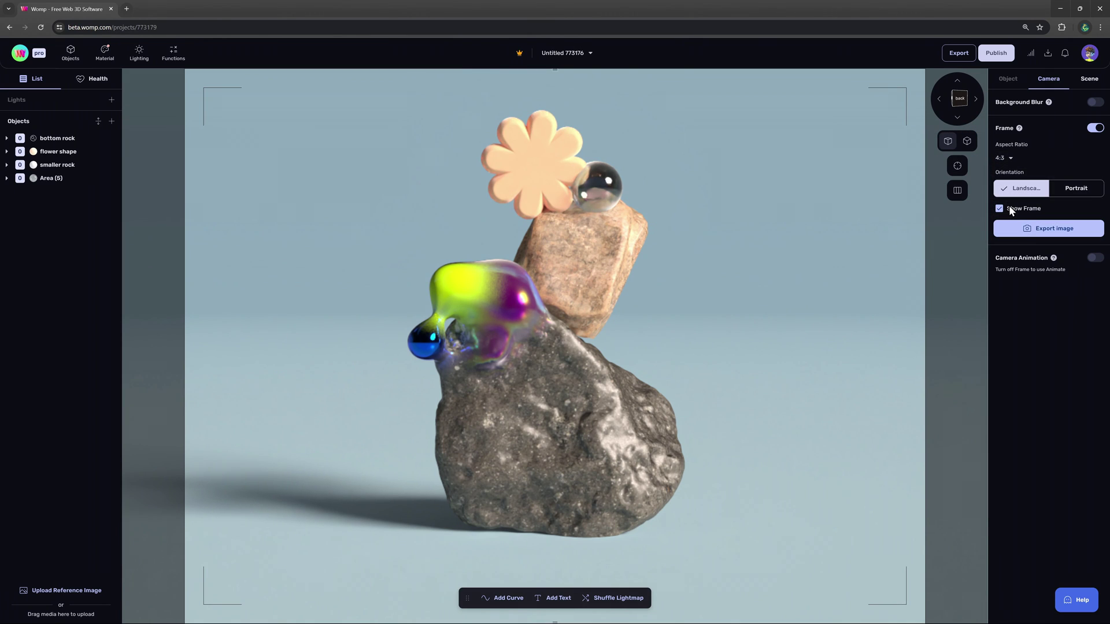
left_click(1048, 233)
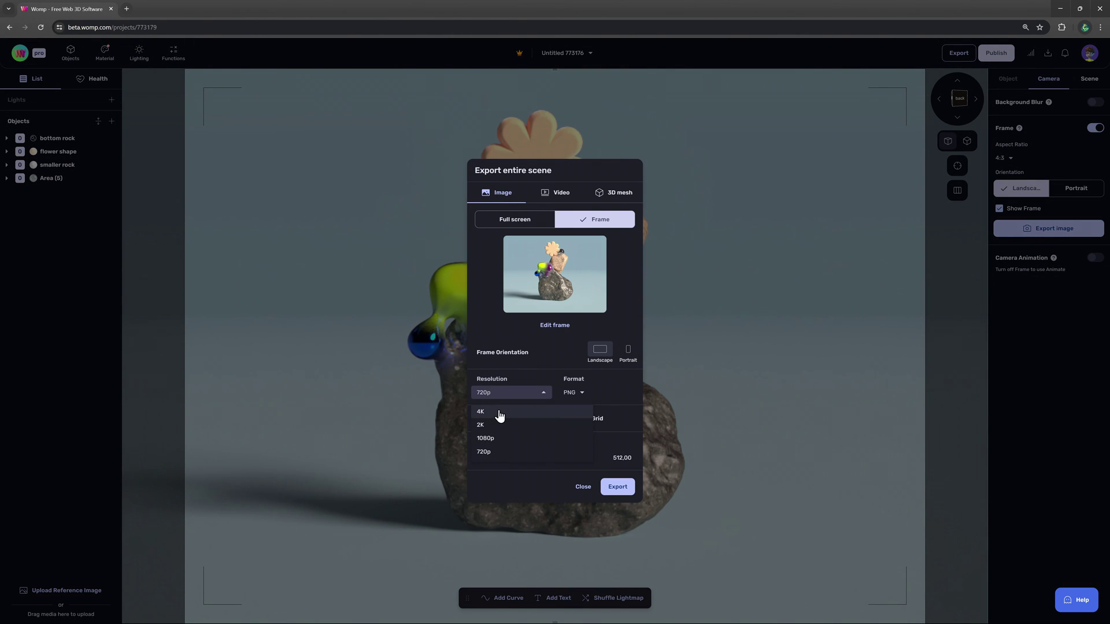
Step: Export the framed image as a 1080p PNG with background at quality 768, dismissing the notice
left_click(508, 438)
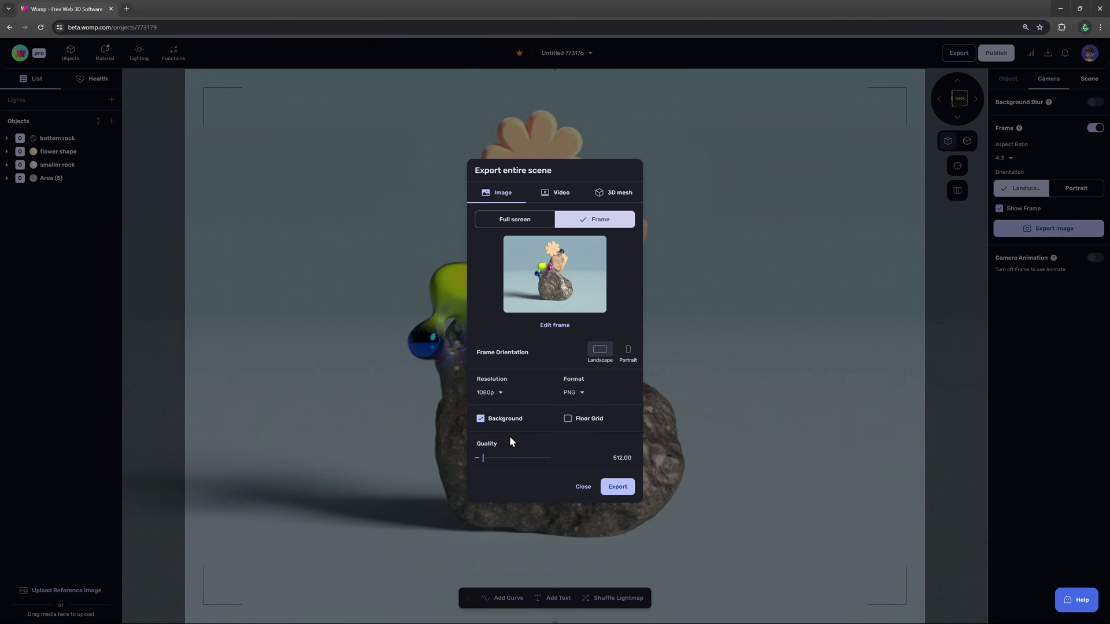
left_click(578, 398)
left_click(595, 425)
left_click(578, 398)
left_click(577, 412)
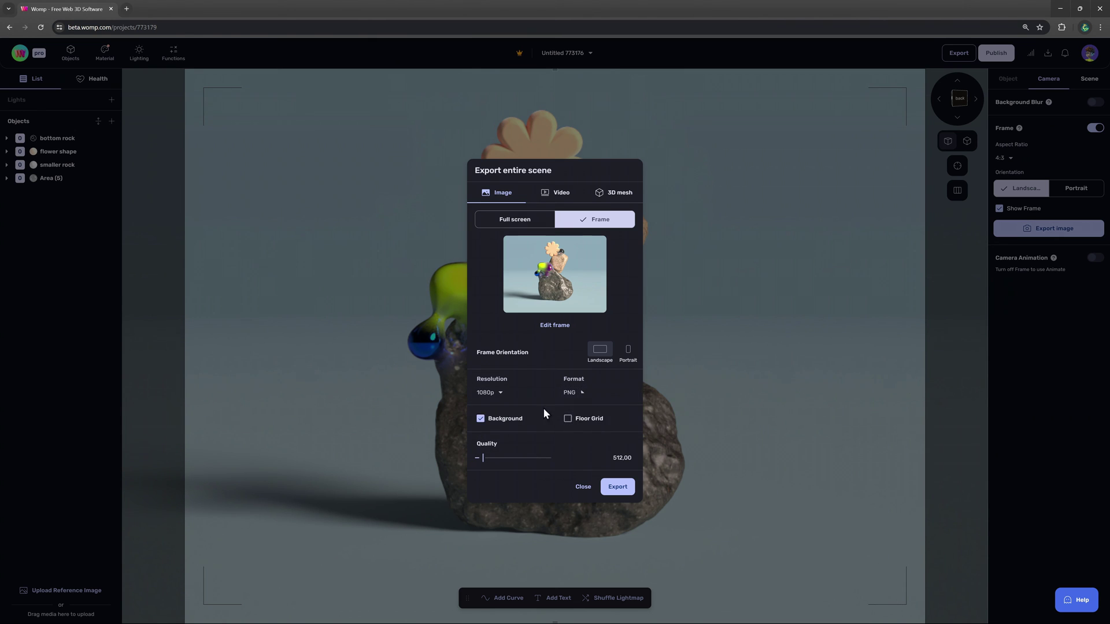
left_click(480, 418)
mouse_move(484, 457)
left_mouse_down()
mouse_move(510, 458)
mouse_move(488, 456)
left_mouse_up()
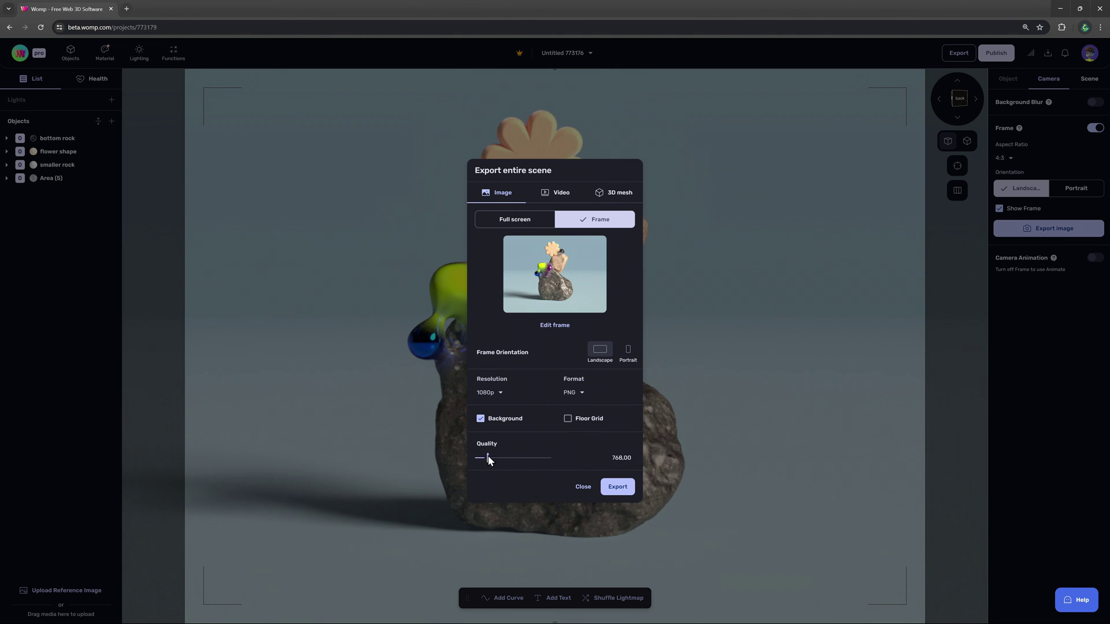
left_click(617, 487)
left_click(607, 356)
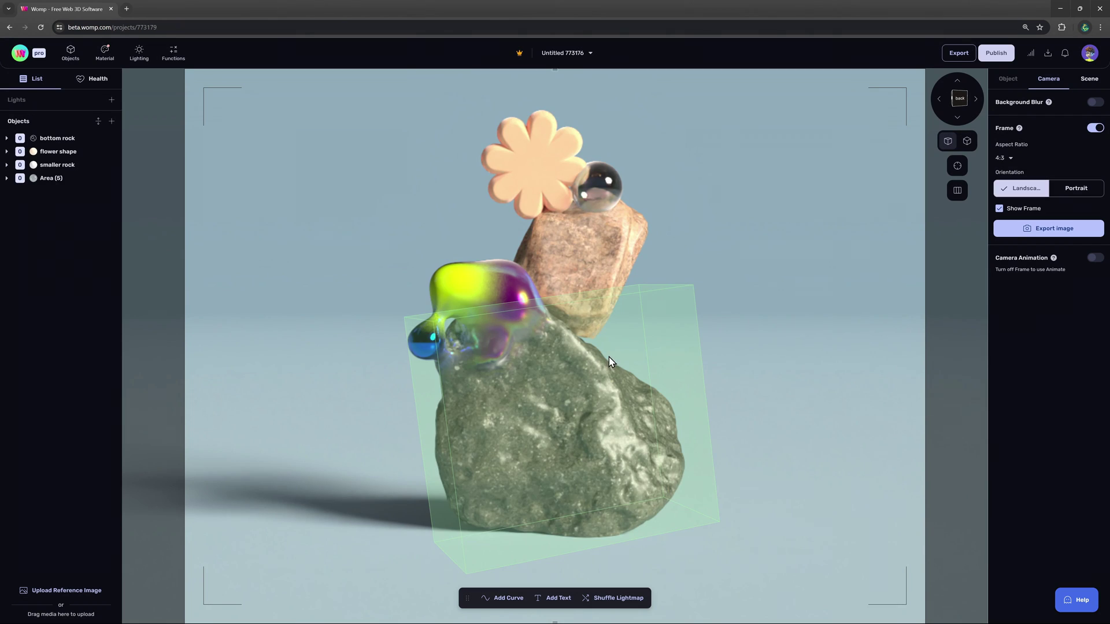